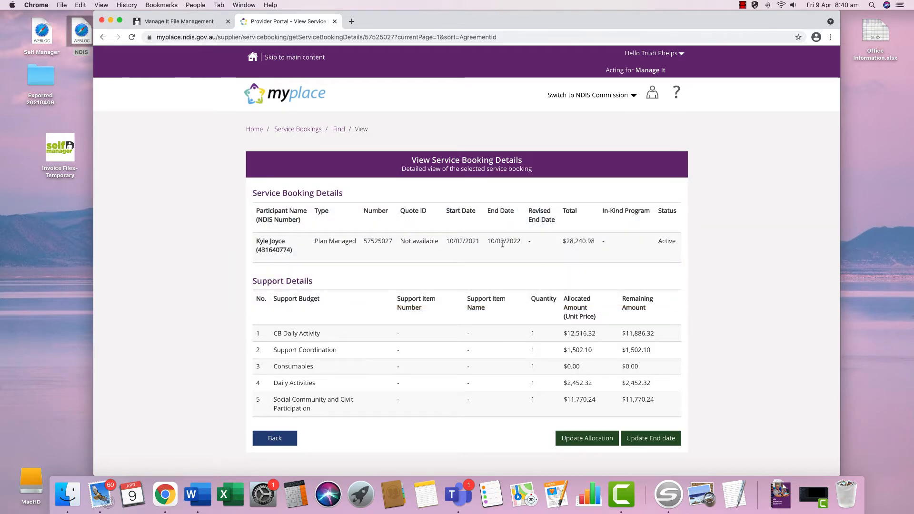
- Return to the Files Management tab showing the $210.00 psychologist invoice
click(195, 22)
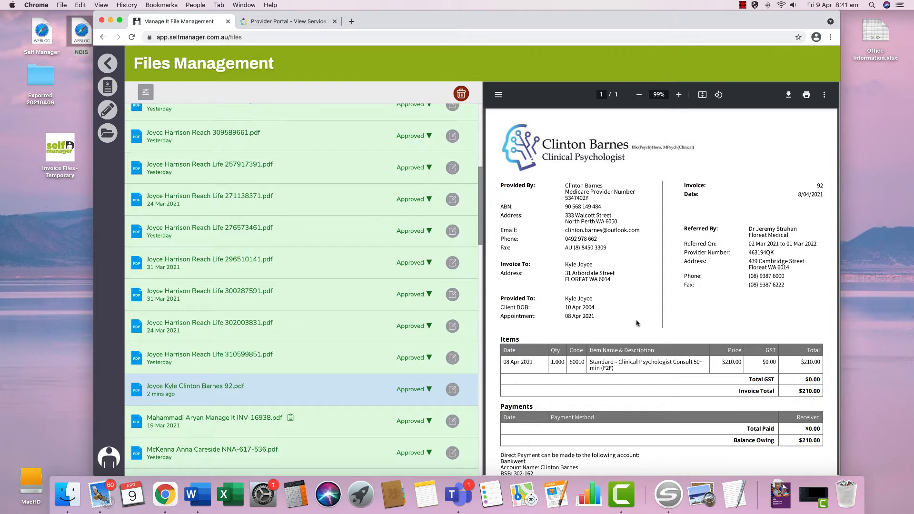
- Go back to My Dashboard and start a new payment from Payments > Add a Payment
scroll(602, 333, down, 3)
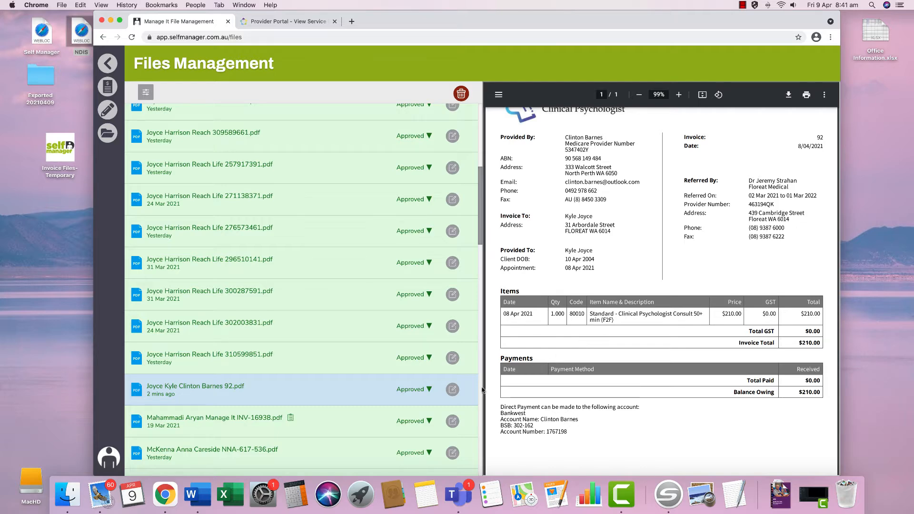
click(107, 64)
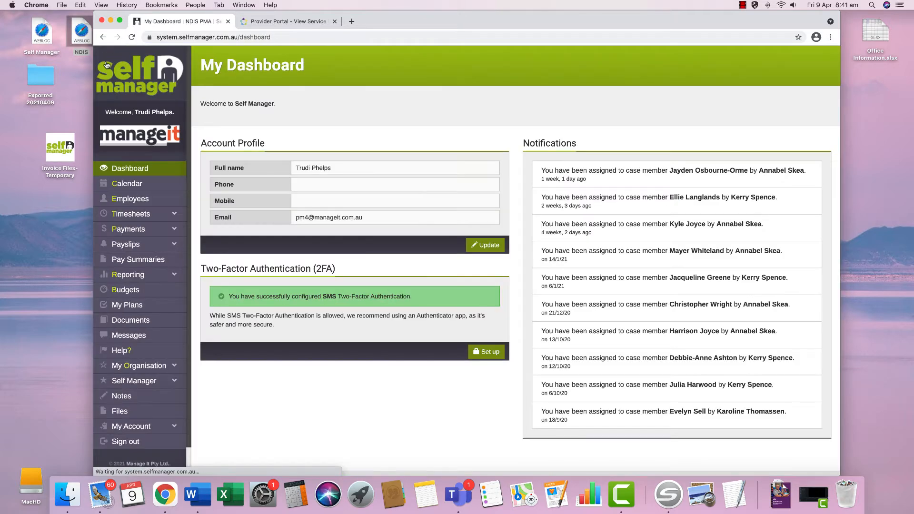
click(143, 228)
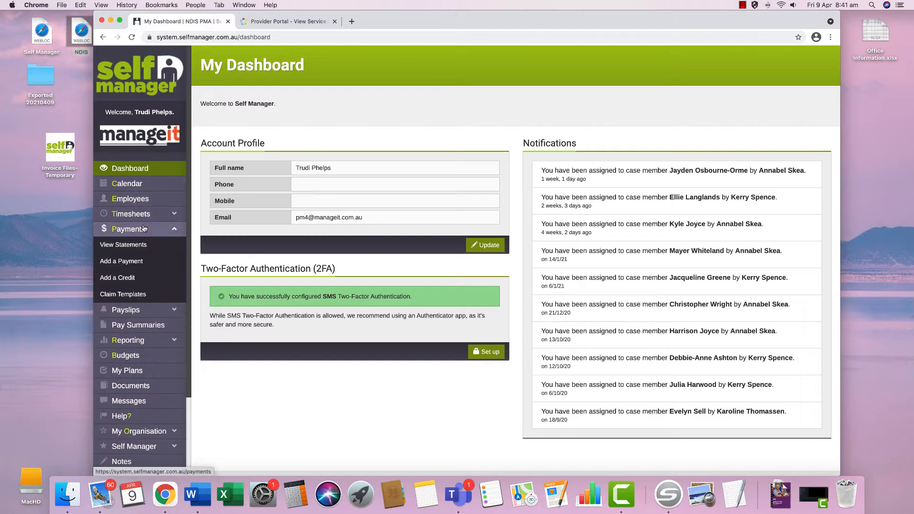
click(148, 262)
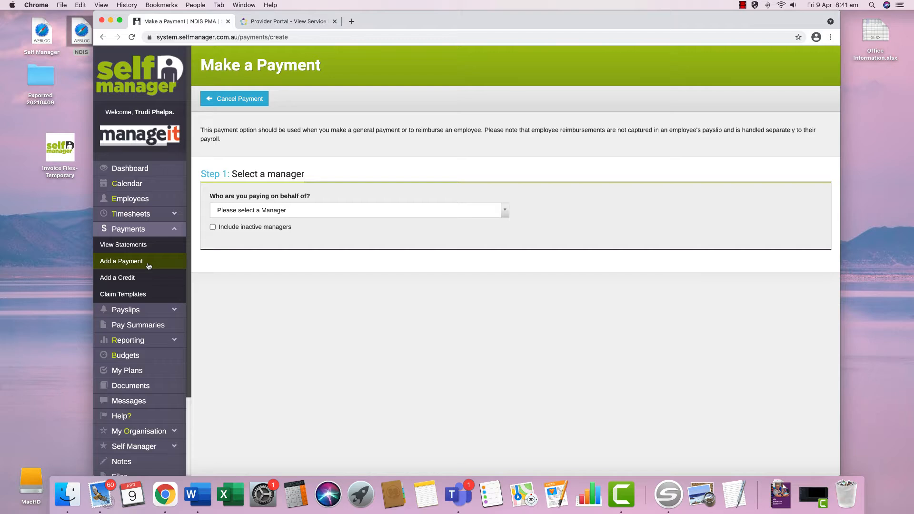
- Search for the participant by name and choose them under NDIS PMA as the manager
click(229, 212)
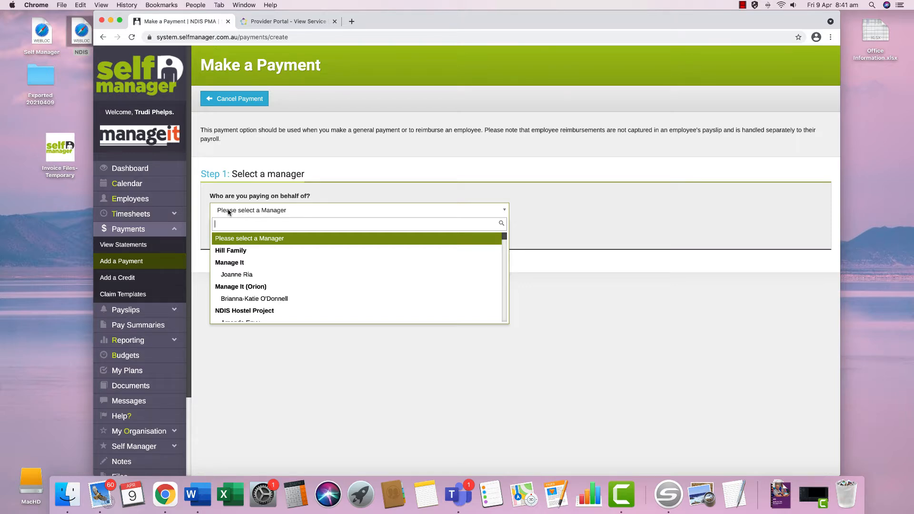
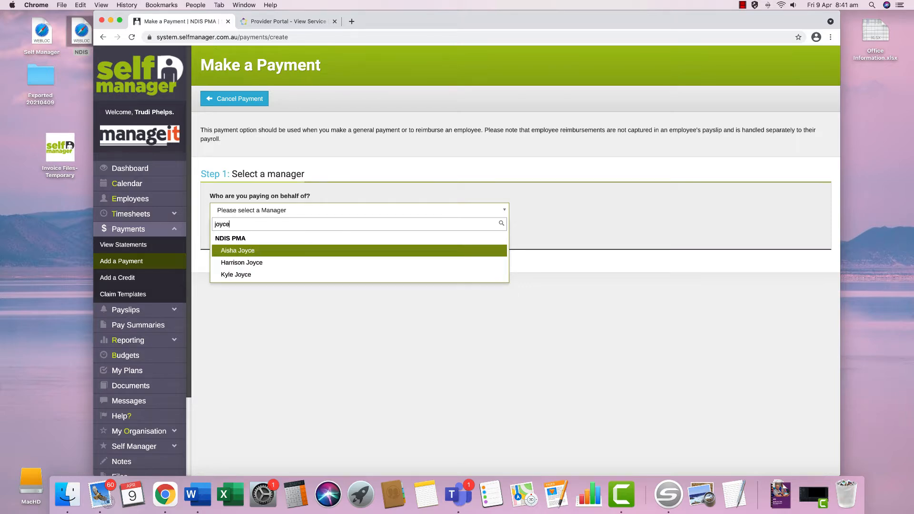
click(232, 275)
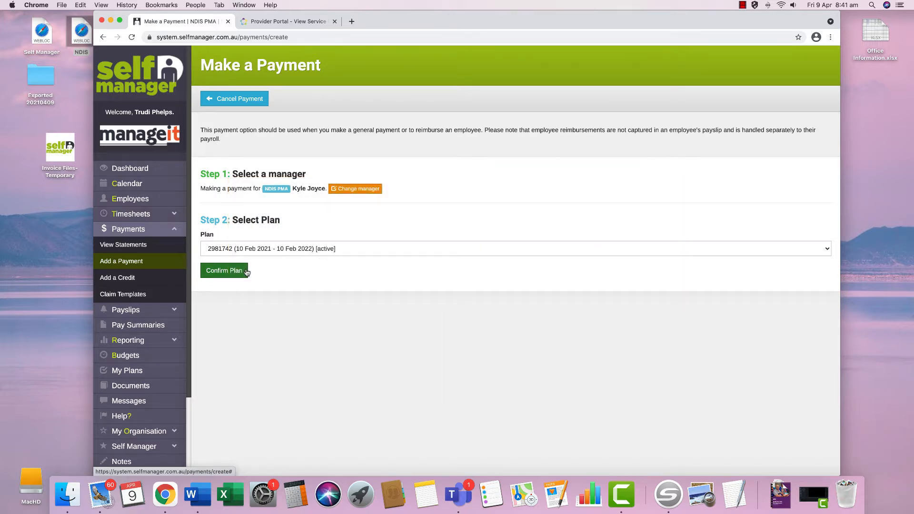
- Confirm the active 10 Feb 2021–10 Feb 2022 plan and start the payment description
click(247, 272)
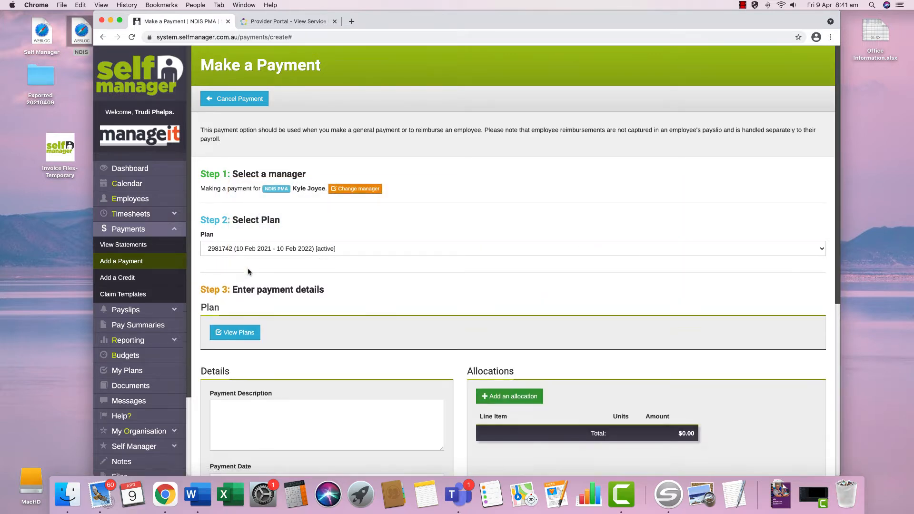
scroll(247, 272, down, 3)
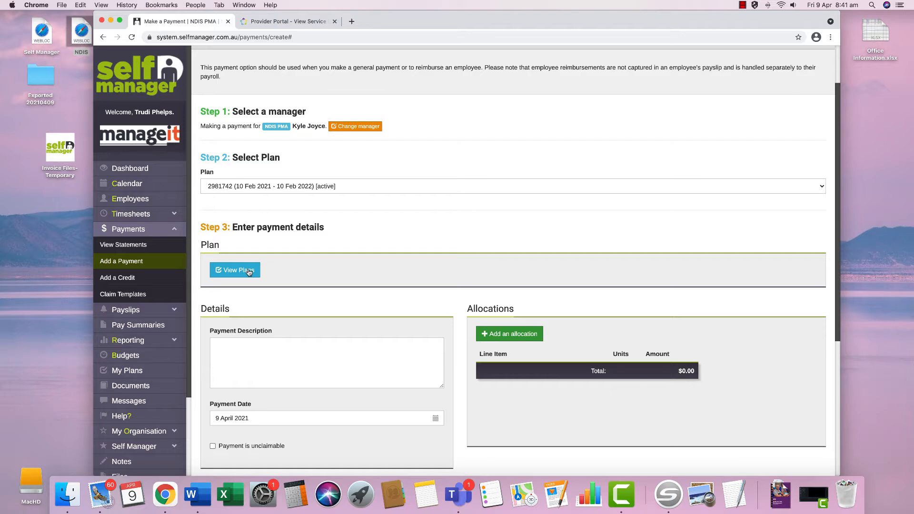
click(272, 343)
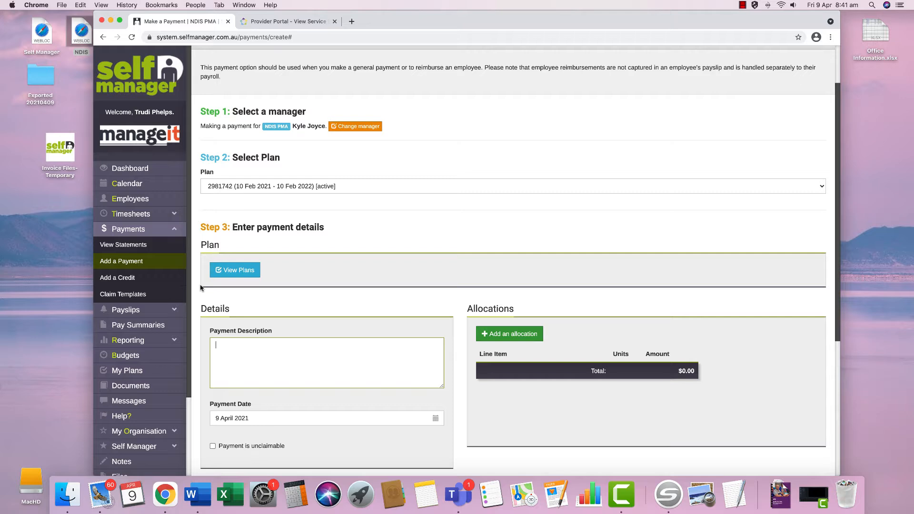
- Open Files Management from the sidebar in a new browser tab and switch to it
scroll(176, 301, down, 3)
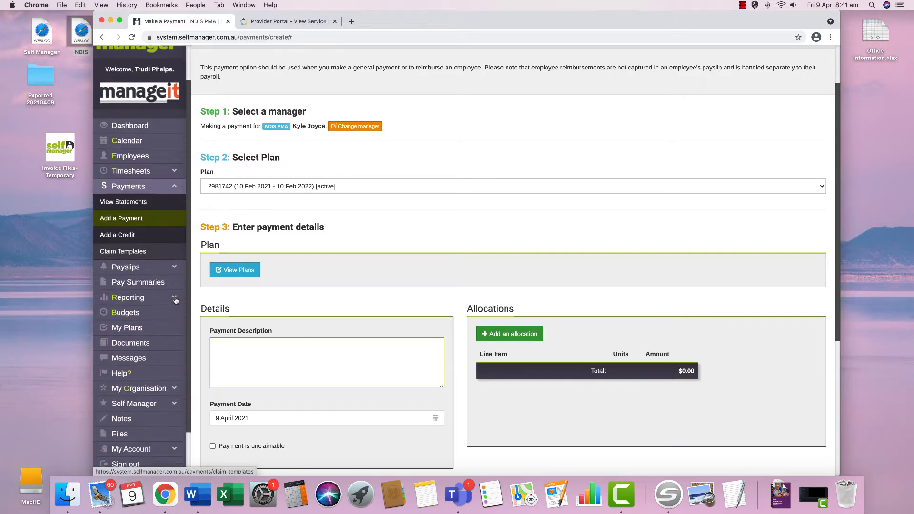
scroll(176, 301, down, 1)
right_click(137, 380)
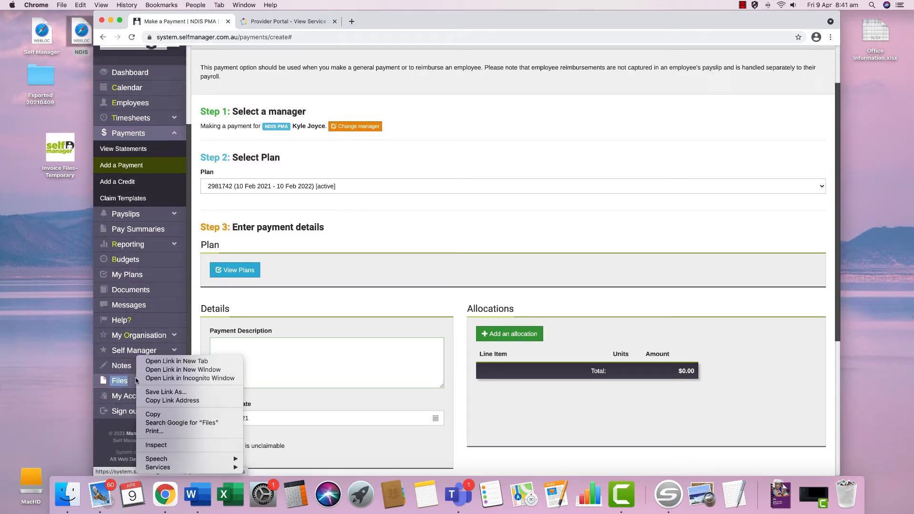
click(165, 363)
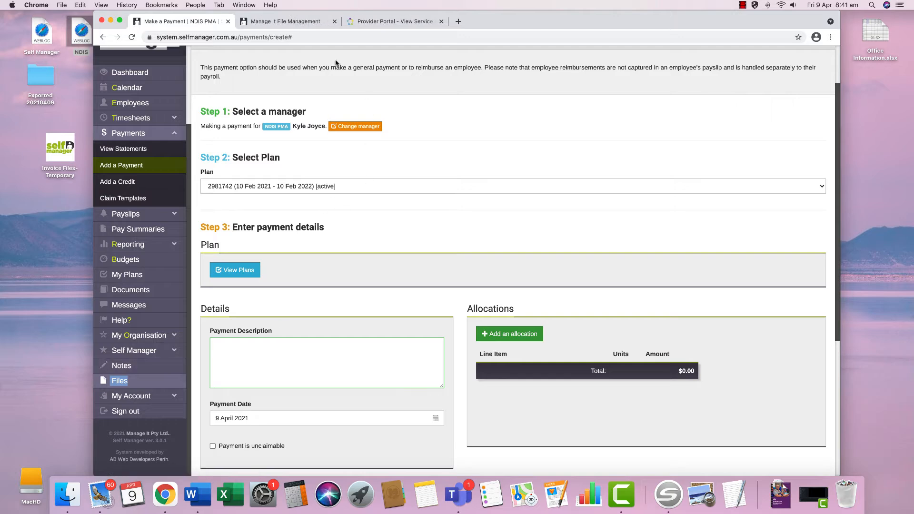
click(307, 28)
scroll(407, 310, down, 5)
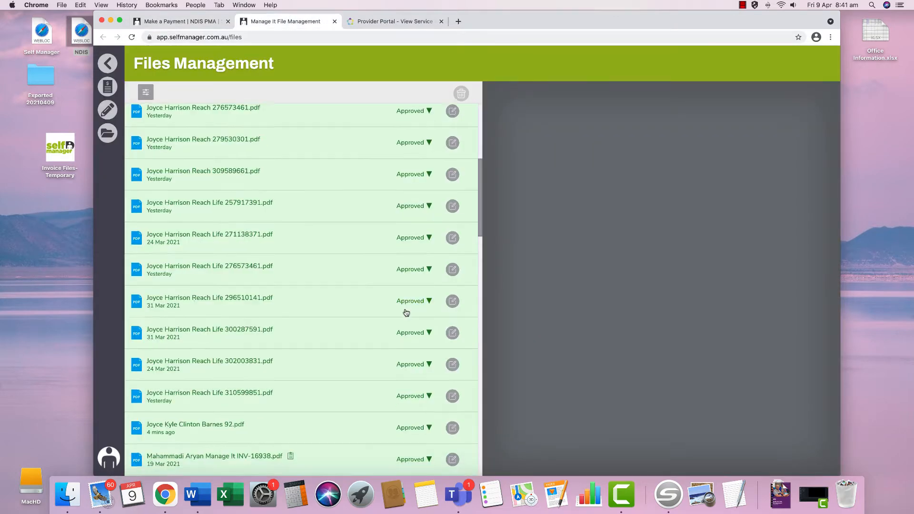
- Preview invoice 92, then describe the payment with the supplier's name, '92 via email', and the processor's initials
click(411, 422)
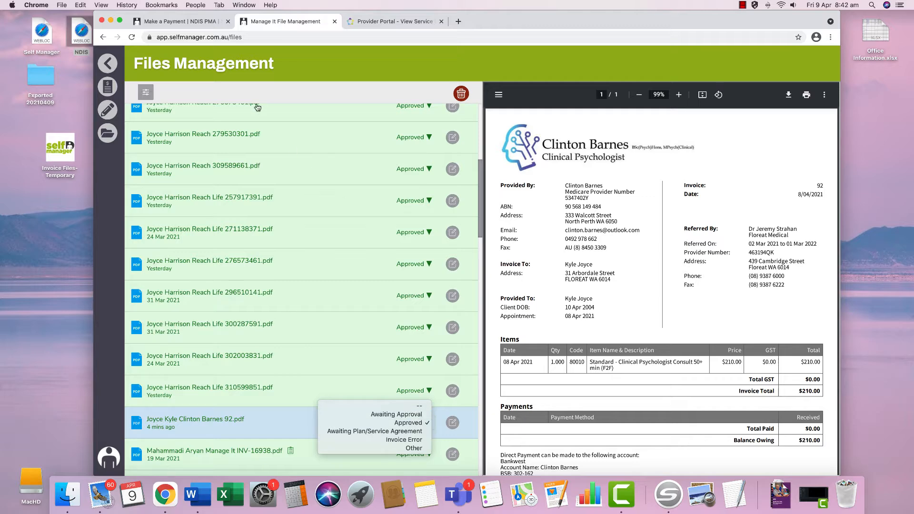
click(205, 26)
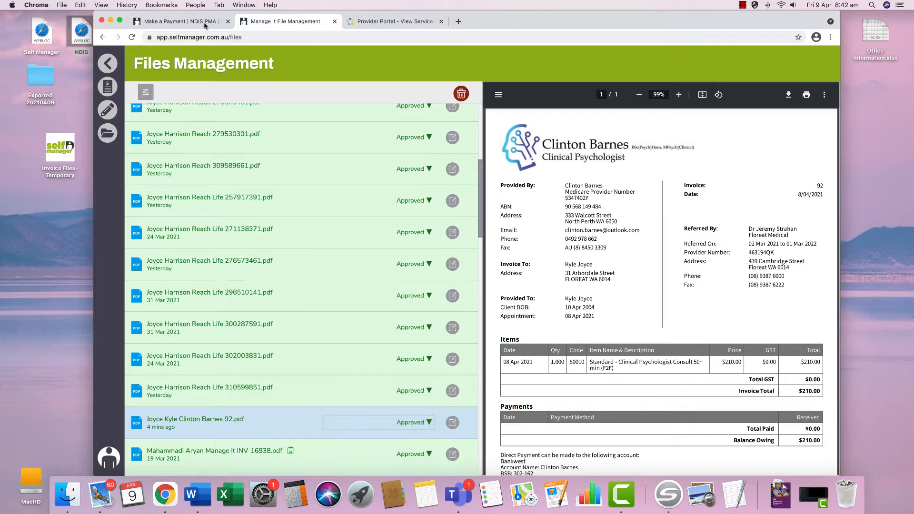
click(205, 26)
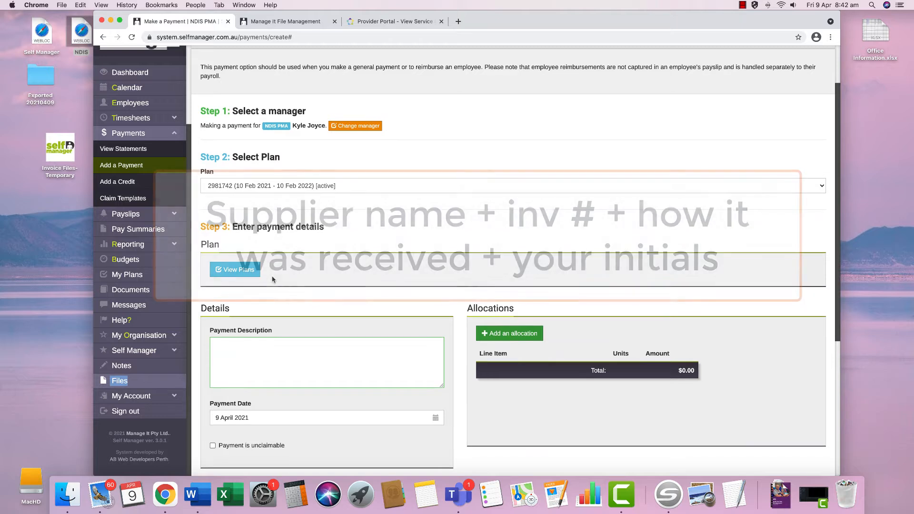
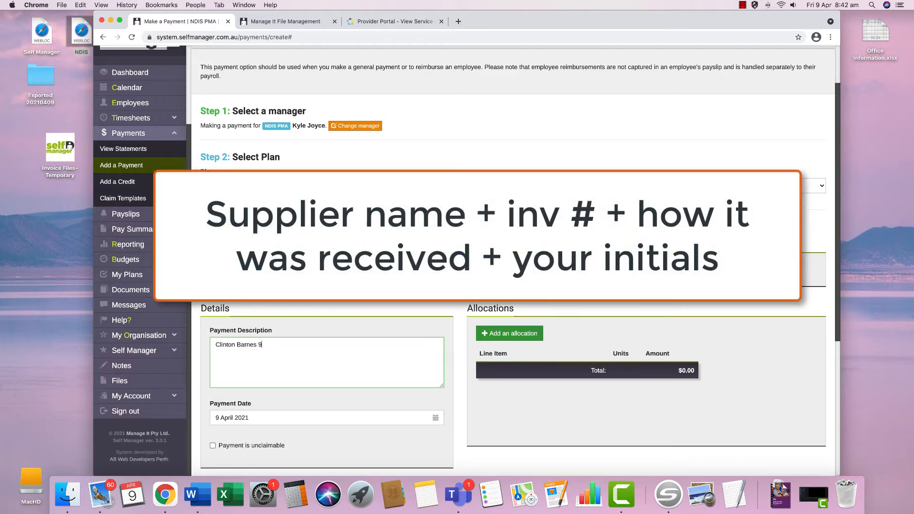
text(2 via email (TP))
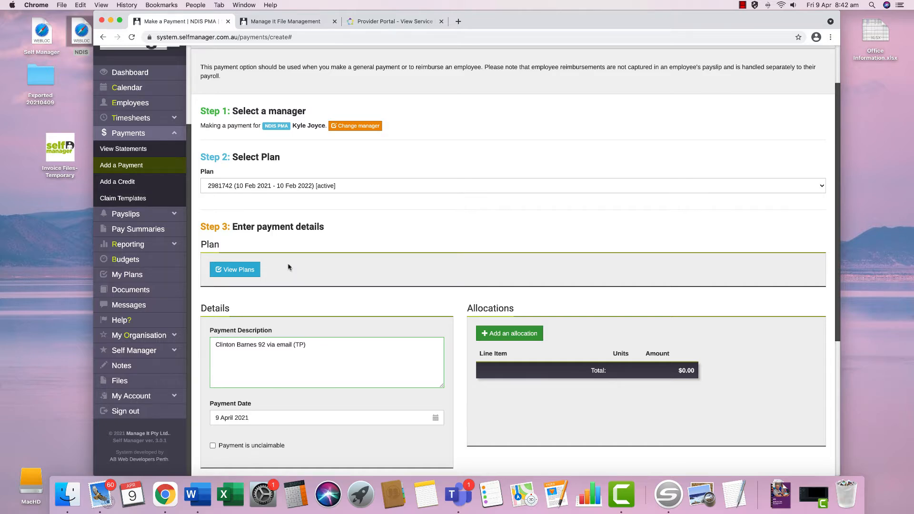
- Set the payment date to the invoice's 8 April 2021 and add a blank allocation line
click(313, 24)
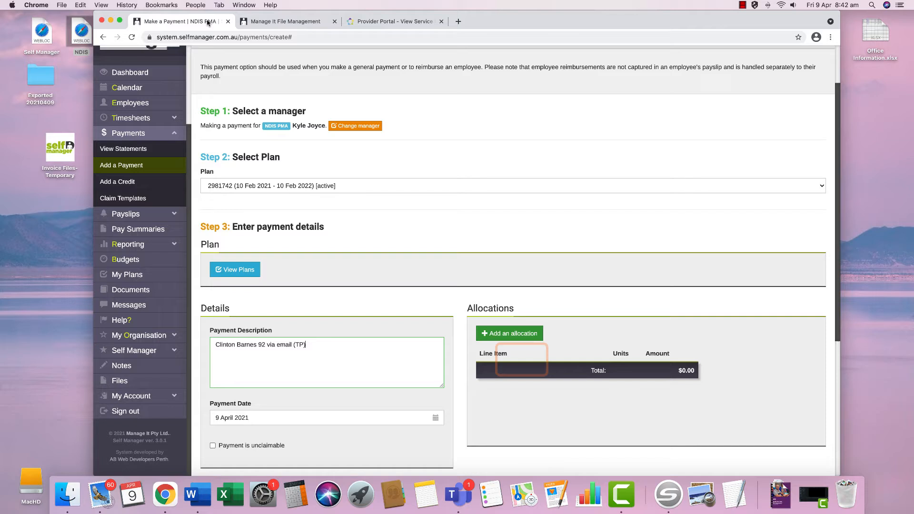
click(181, 21)
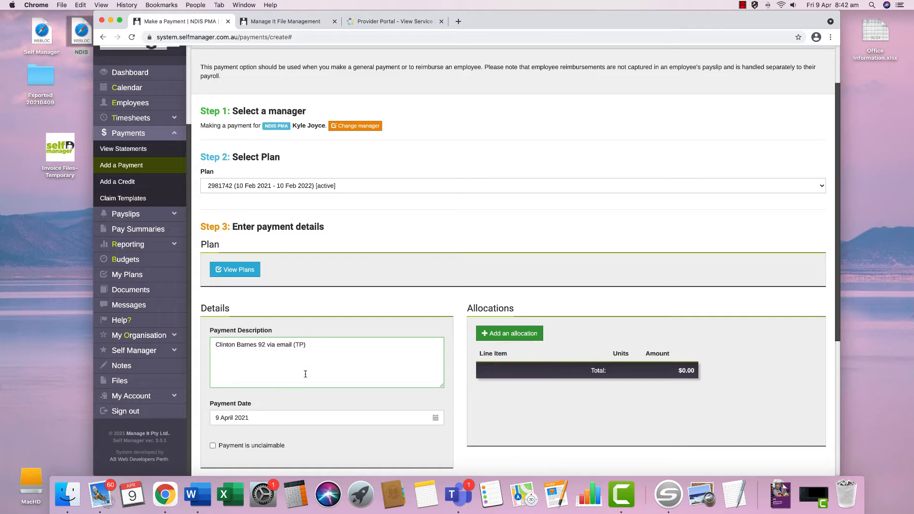
click(253, 423)
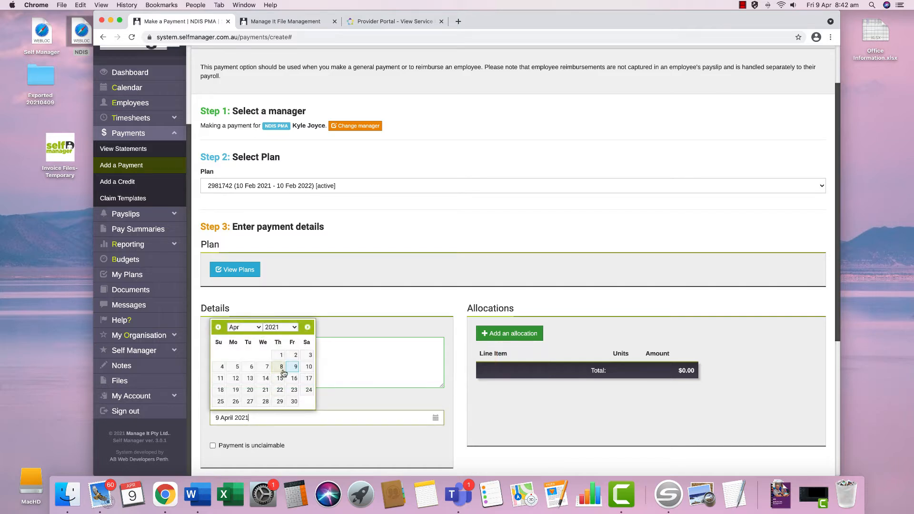
click(282, 367)
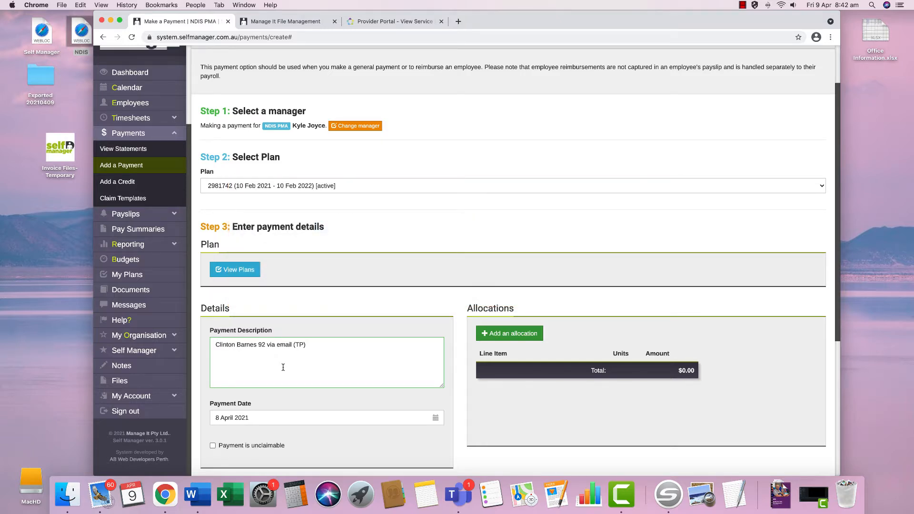
click(496, 336)
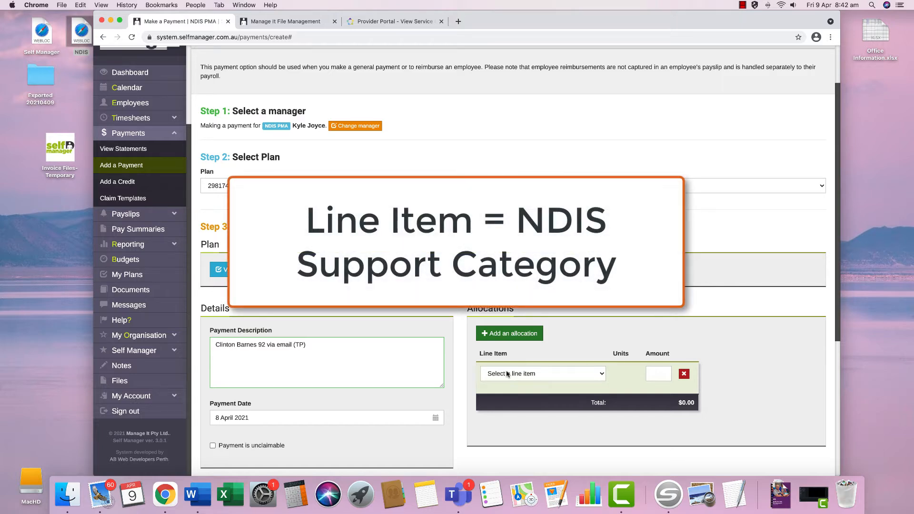
- Allocate $210 to the CB Daily Activity line item
click(508, 374)
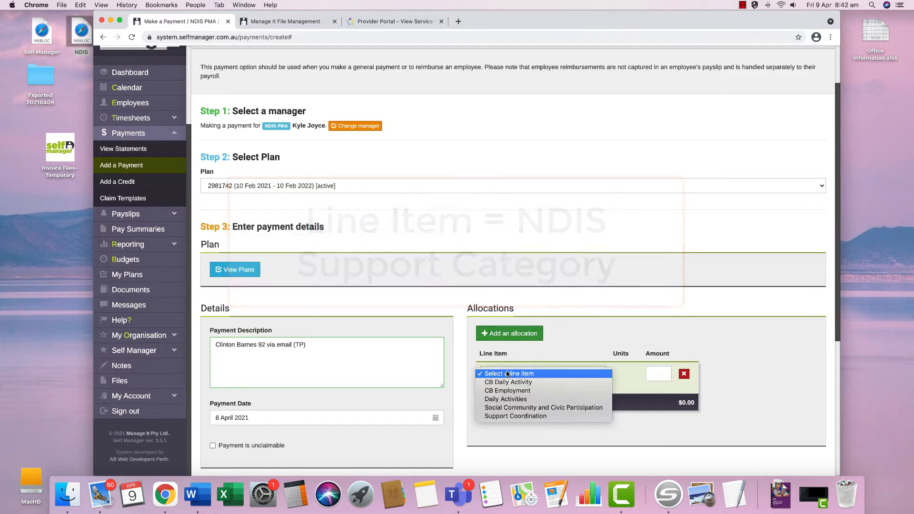
click(509, 382)
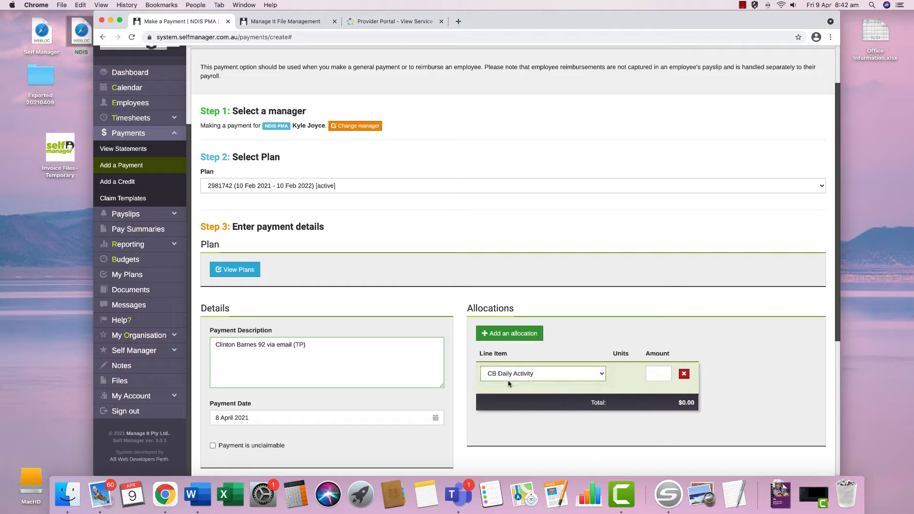
click(666, 378)
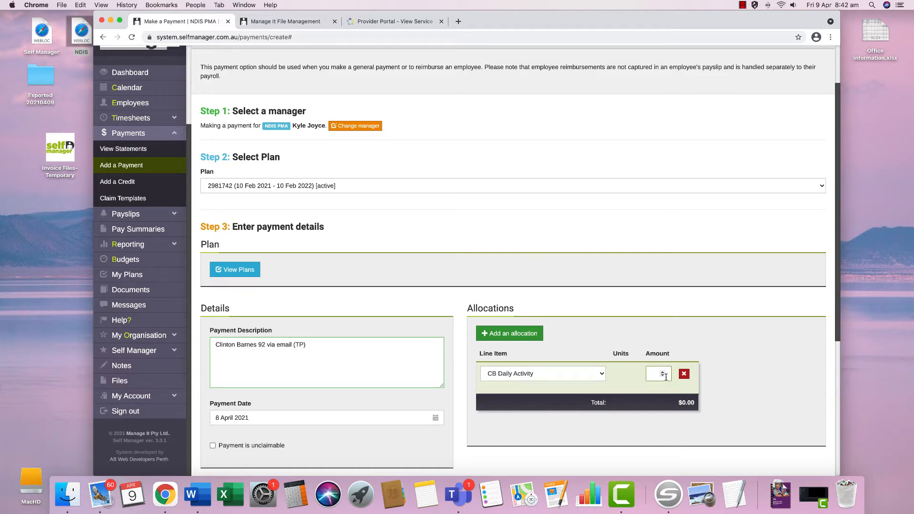
text(210)
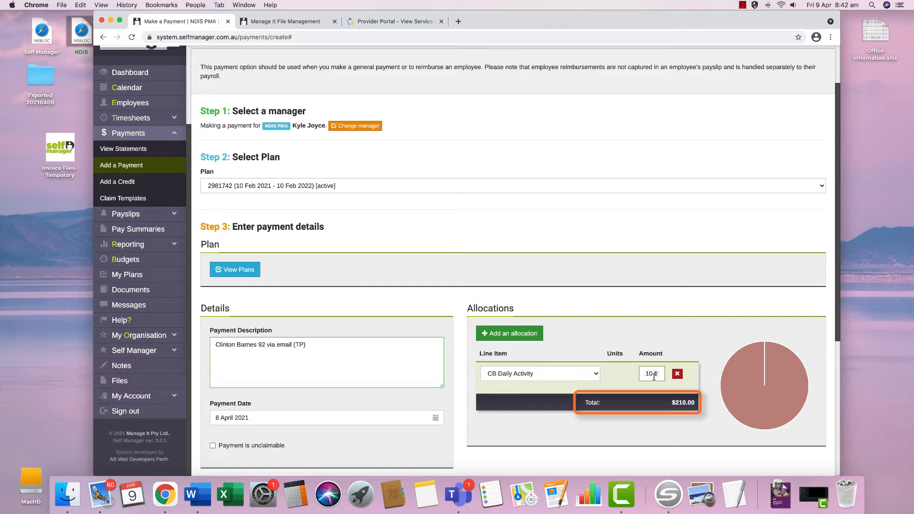
scroll(654, 376, down, 5)
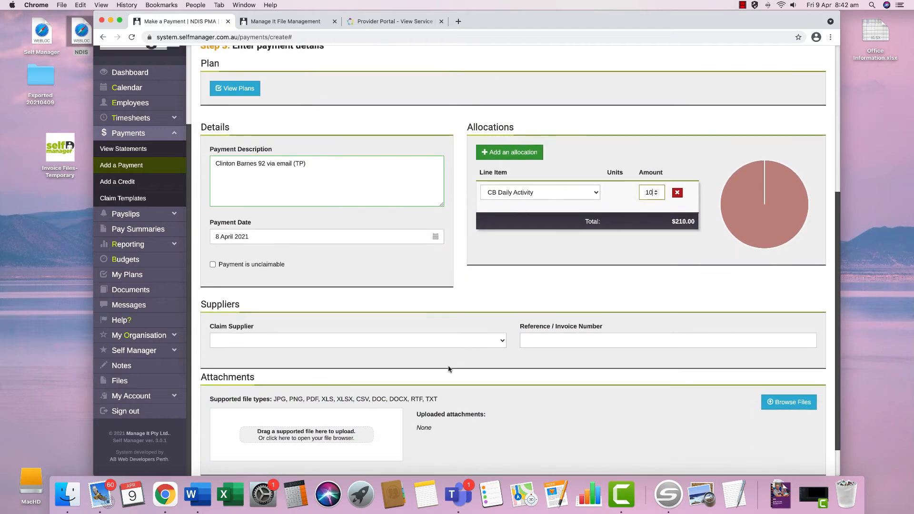
- Select the invoicing clinical psychologist as the Claim Supplier
click(444, 343)
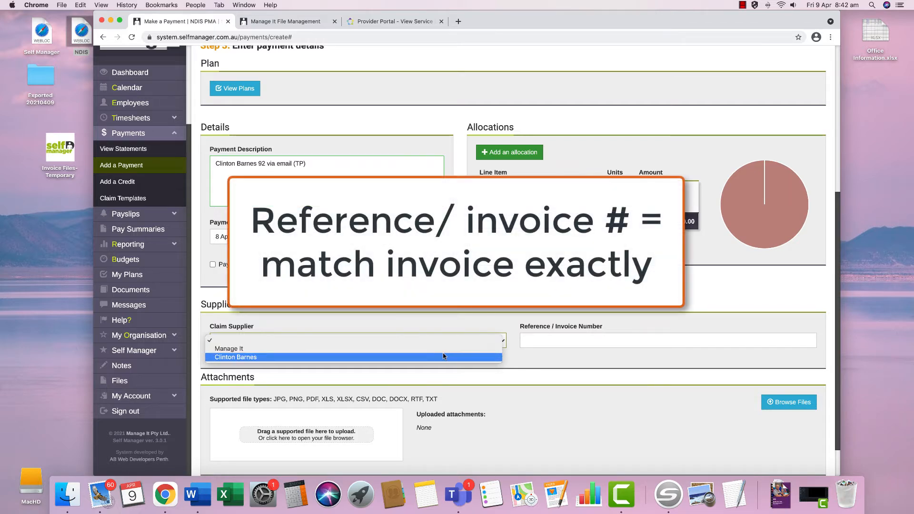
click(443, 356)
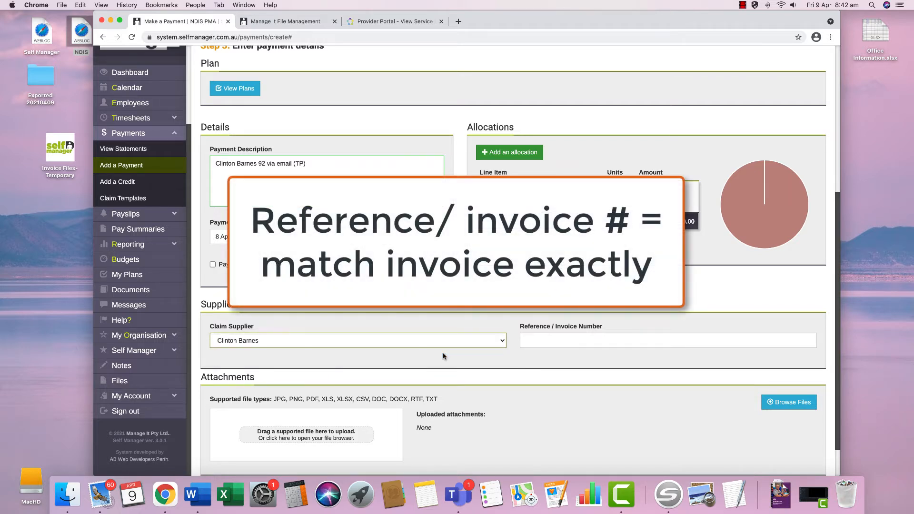
- Enter 92 as the Reference / Invoice Number
click(521, 341)
text(92)
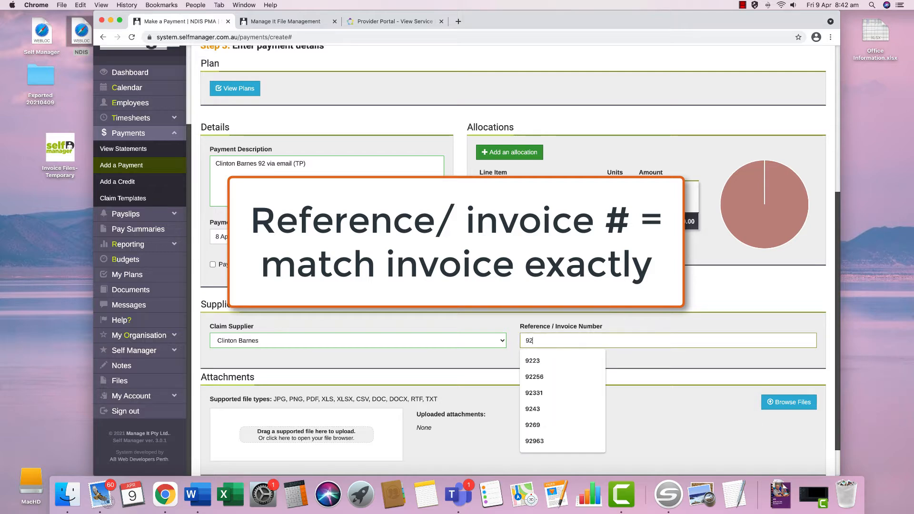
click(641, 391)
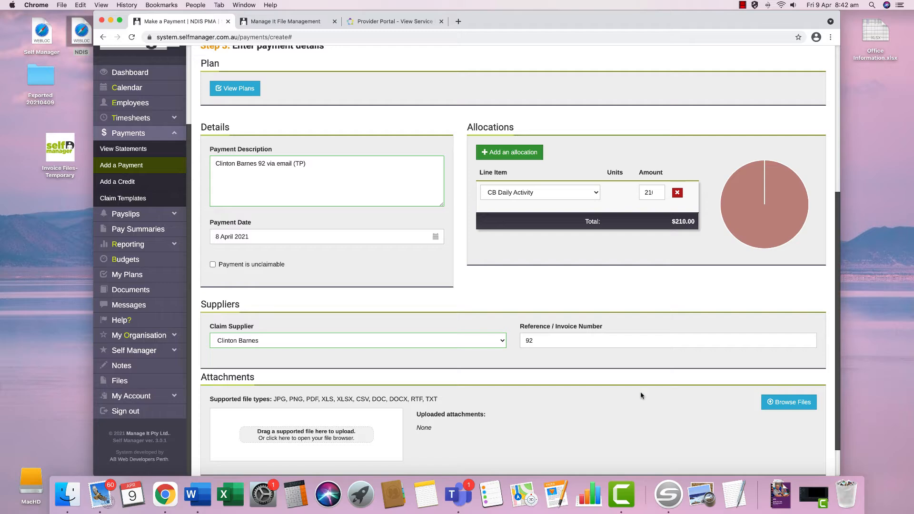
- Attach the stored invoice PDF ending in 92 from Browse Files
click(774, 403)
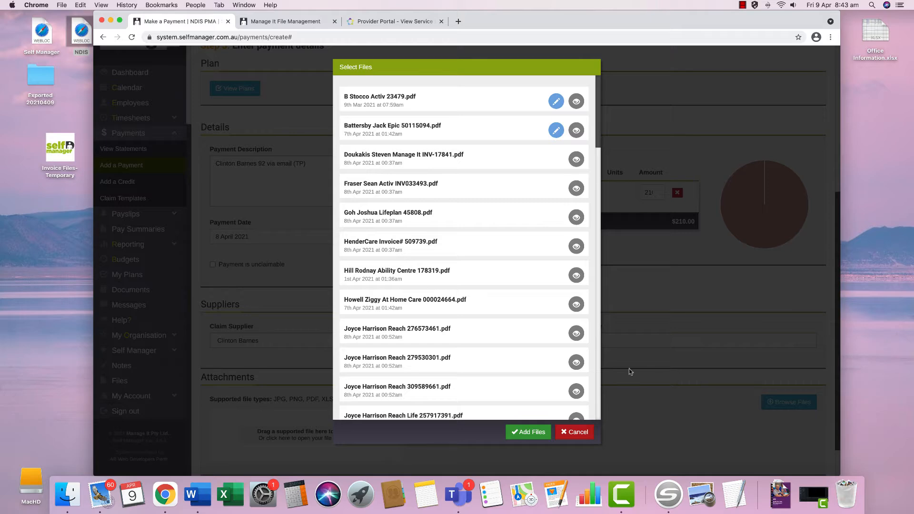
scroll(488, 372, down, 8)
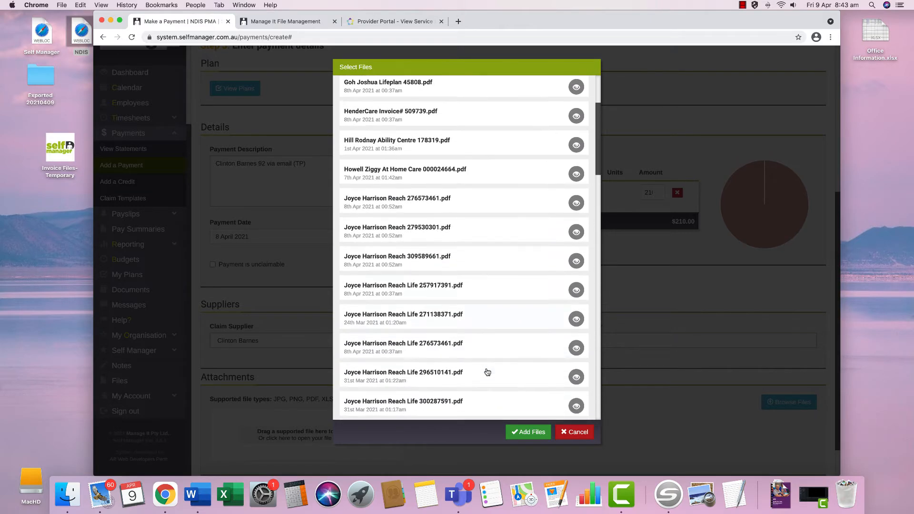
scroll(488, 372, down, 3)
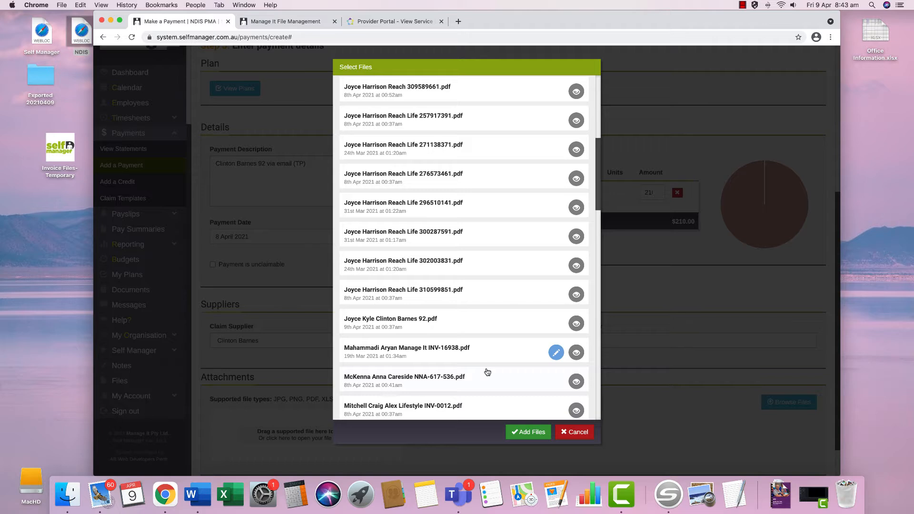
click(497, 323)
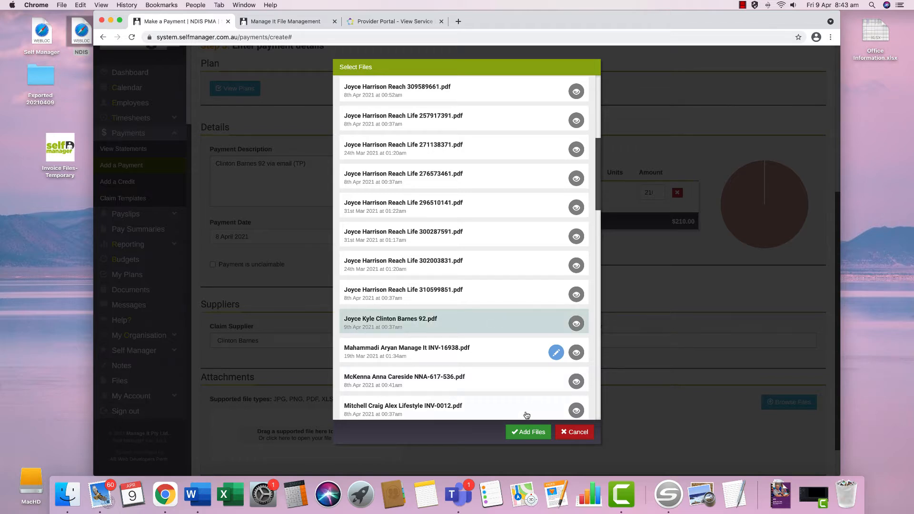
click(530, 431)
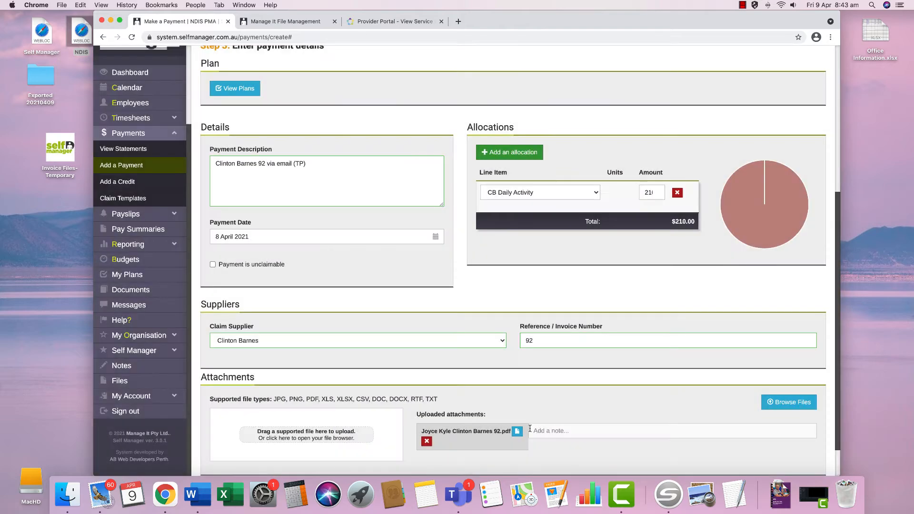
scroll(530, 432, down, 2)
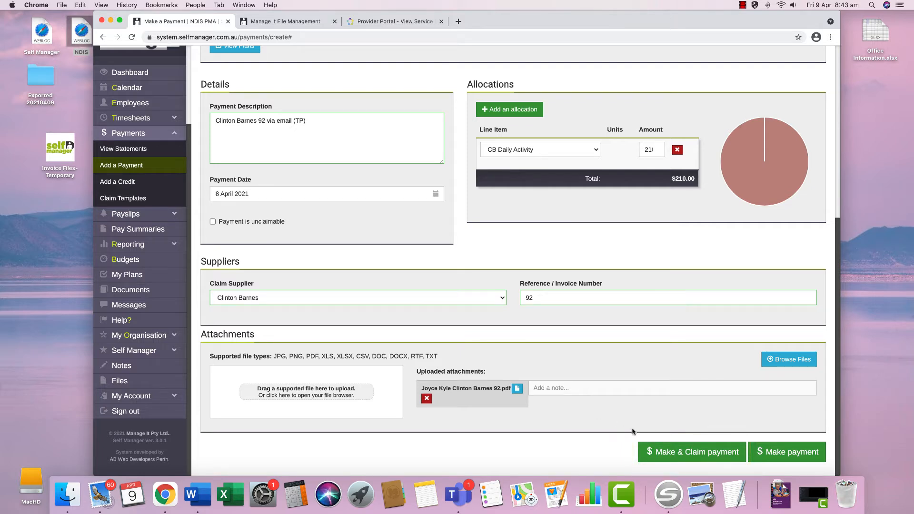
- Save the $210.00 invoice 92 payment with Make & Claim, opening its NDIS claim
click(696, 453)
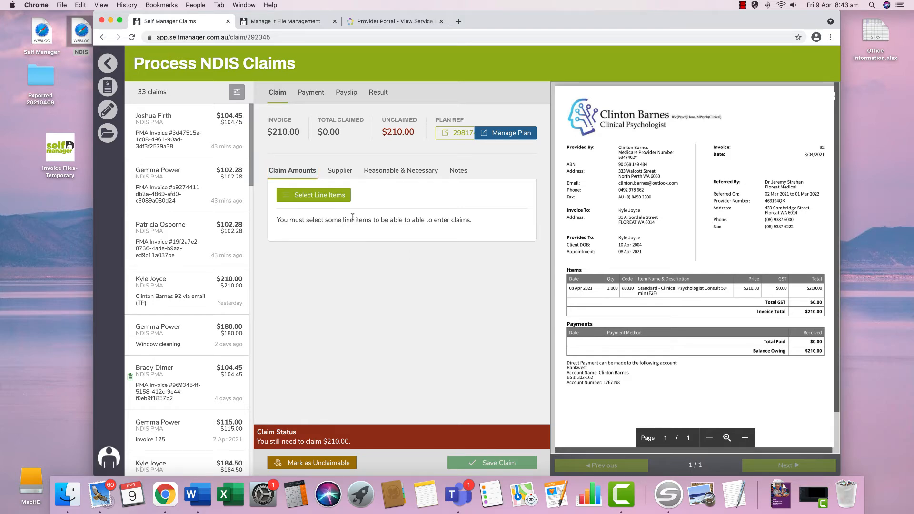
- Add the Improved Daily Living Skills 'Assessment Recommendation Therapy And/or Training (Incl. AT) – Psychology' item to the claim
click(313, 195)
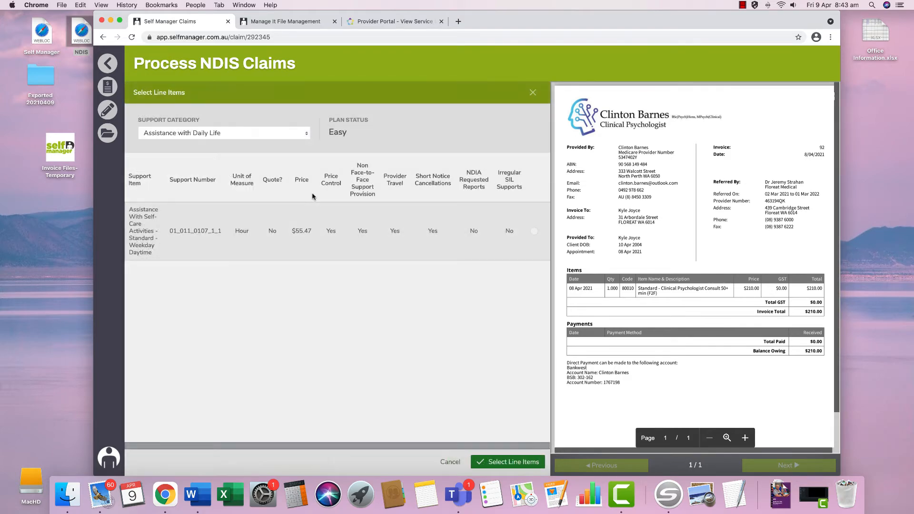
click(218, 135)
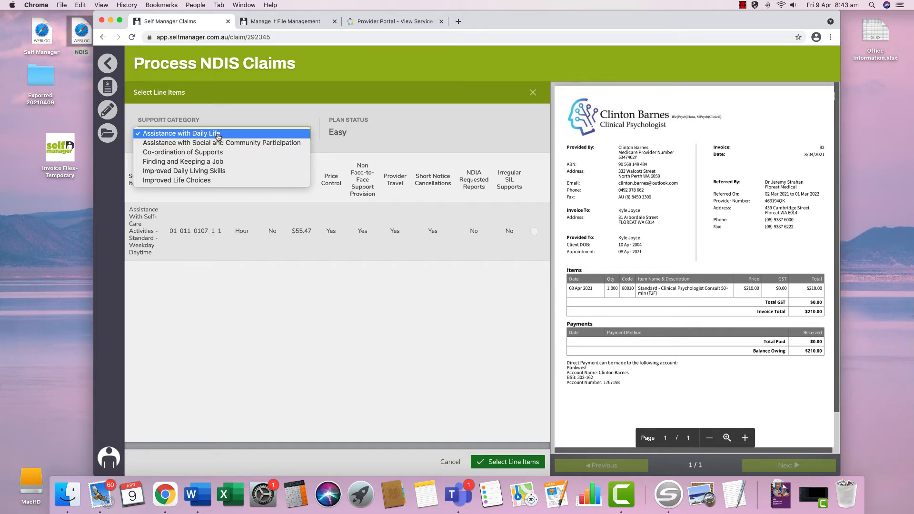
click(217, 173)
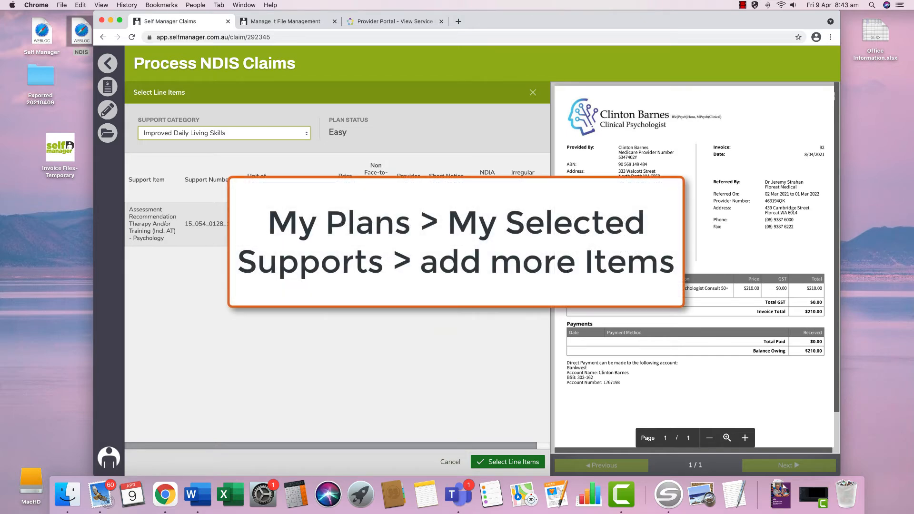
click(376, 225)
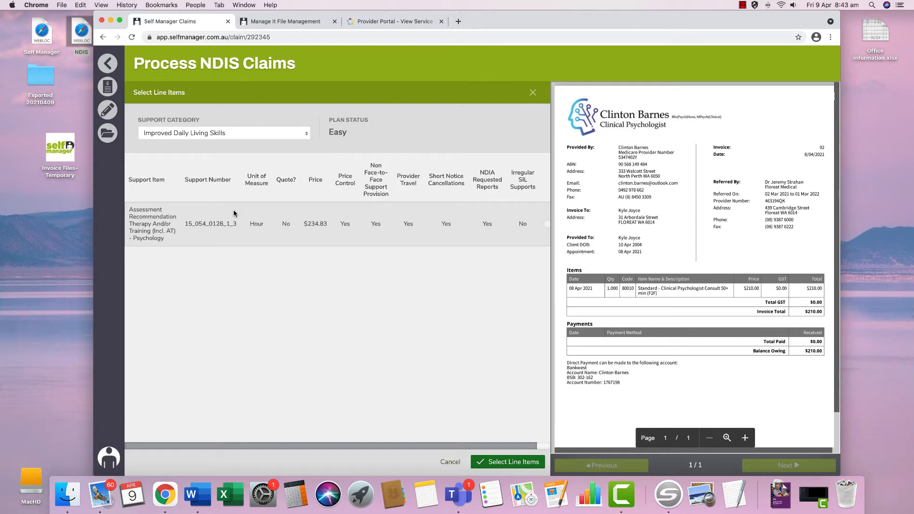
click(233, 209)
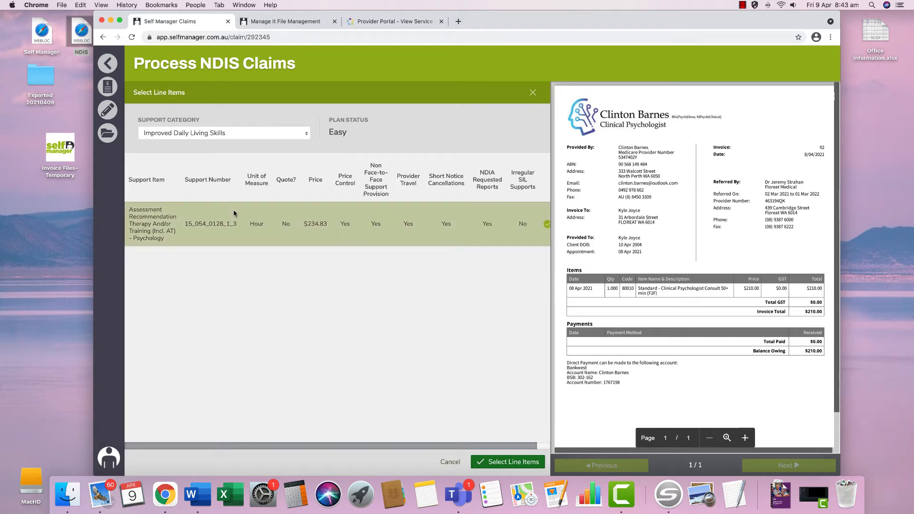
click(500, 463)
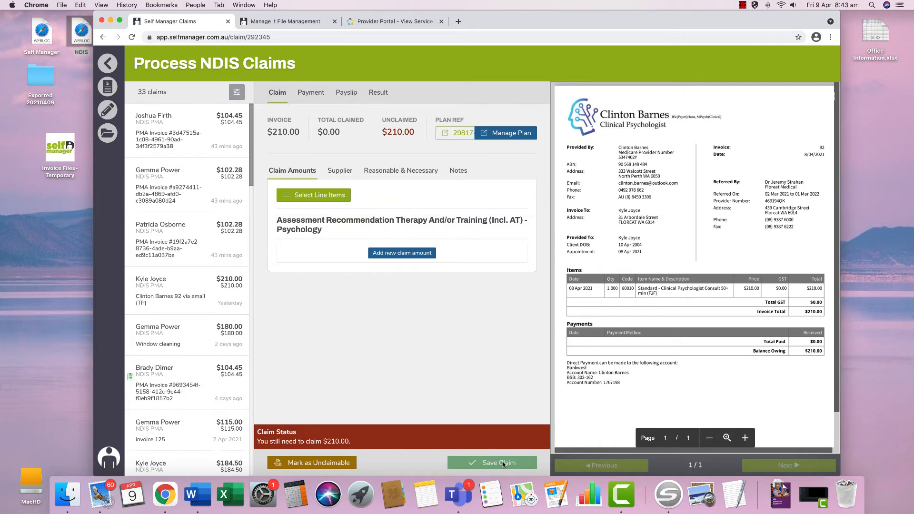
- Add a claim amount row for the psychology item covering 8 April to 8 April
click(403, 256)
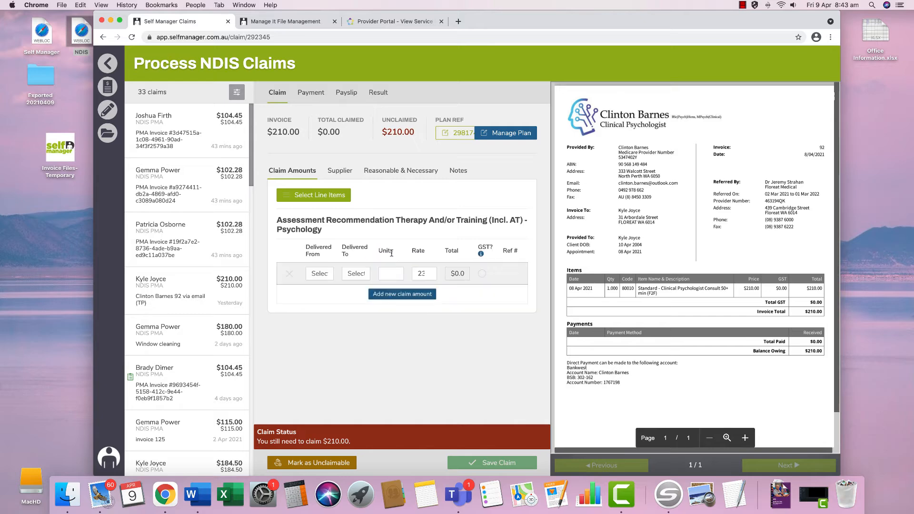
click(324, 276)
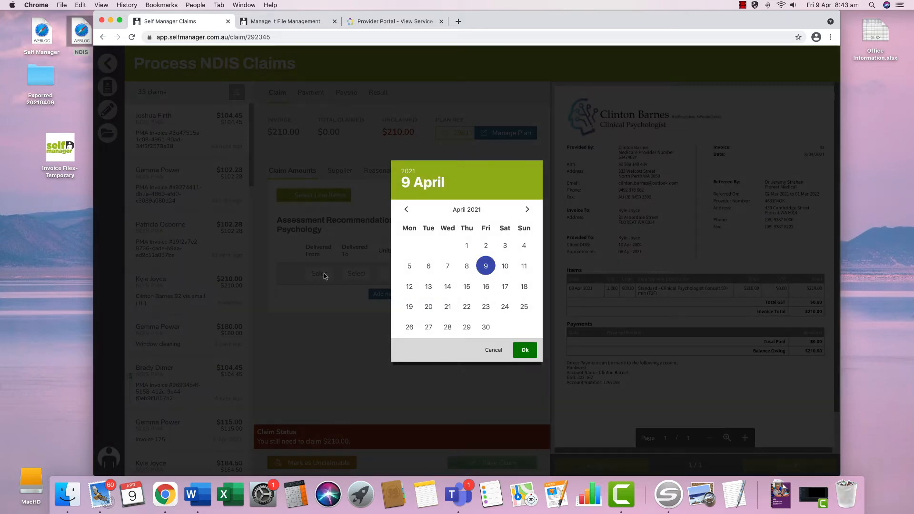
click(468, 266)
click(526, 350)
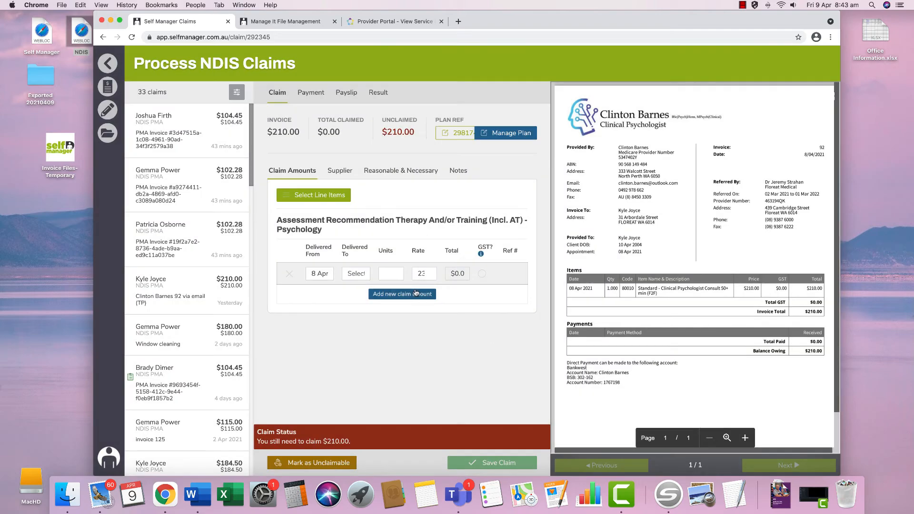
click(358, 275)
click(469, 266)
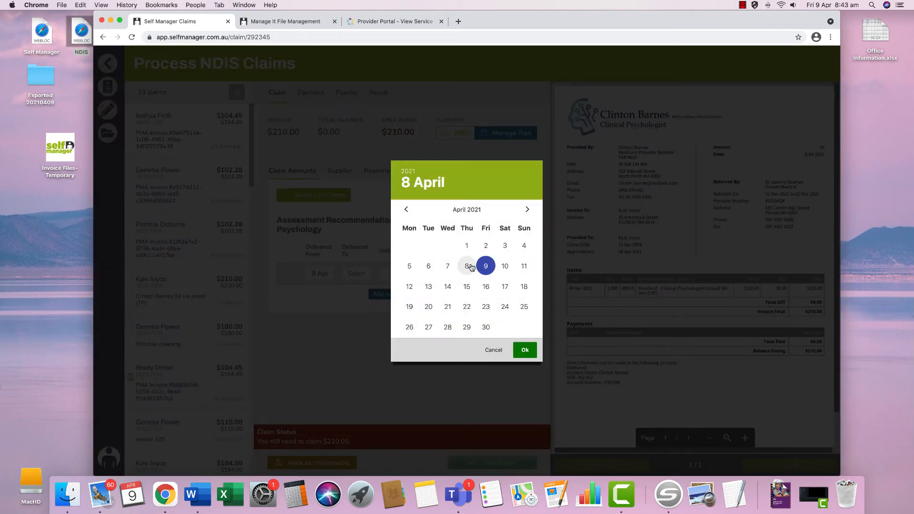
click(525, 350)
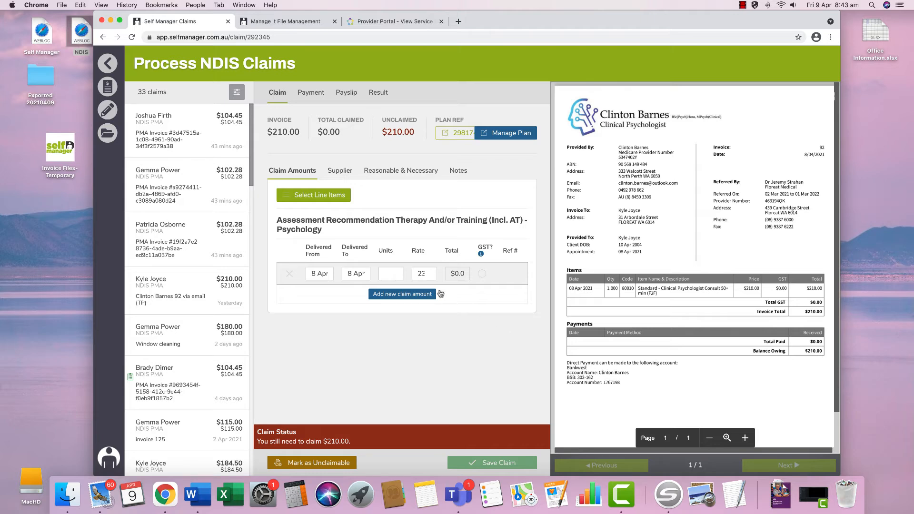
- Claim 1 unit at a rate of 21 so the line totals $210
click(390, 274)
text(1)
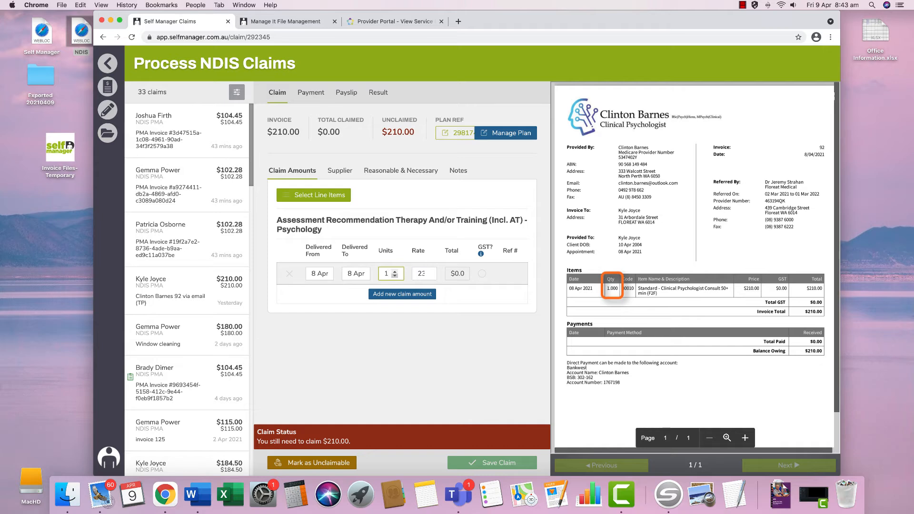
key(Tab)
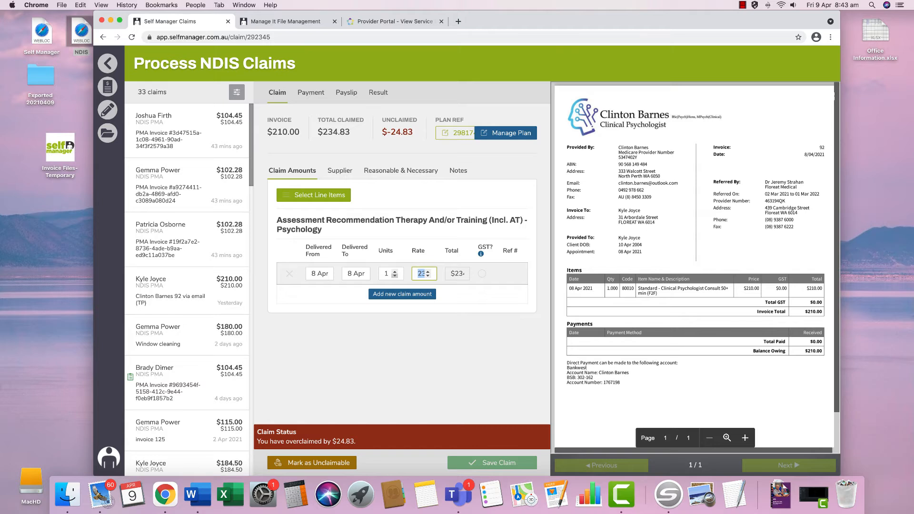
text(21)
key(Tab)
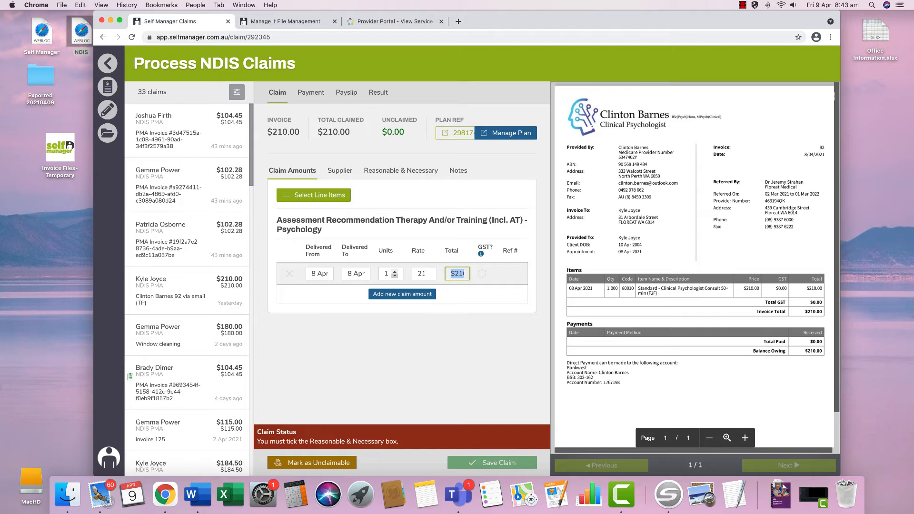
- Check the psychologist supplier and reference 92, then view the Reasonable & Necessary section
click(343, 176)
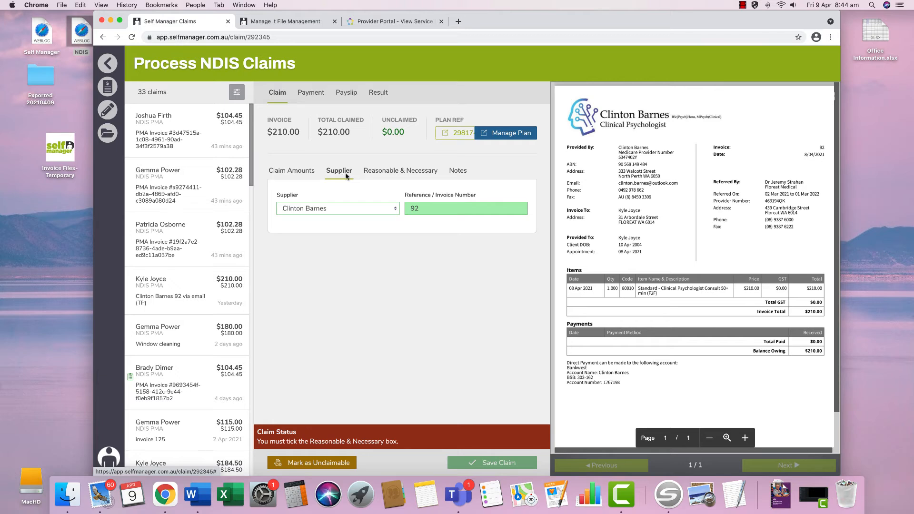
click(388, 176)
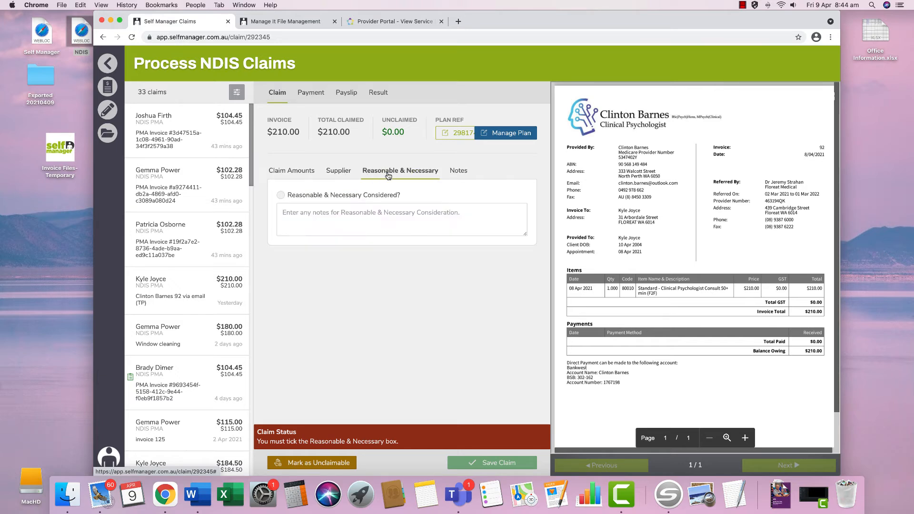
- Tick Reasonable & Necessary Considered? on the $210.00 invoice 92 claim
click(371, 194)
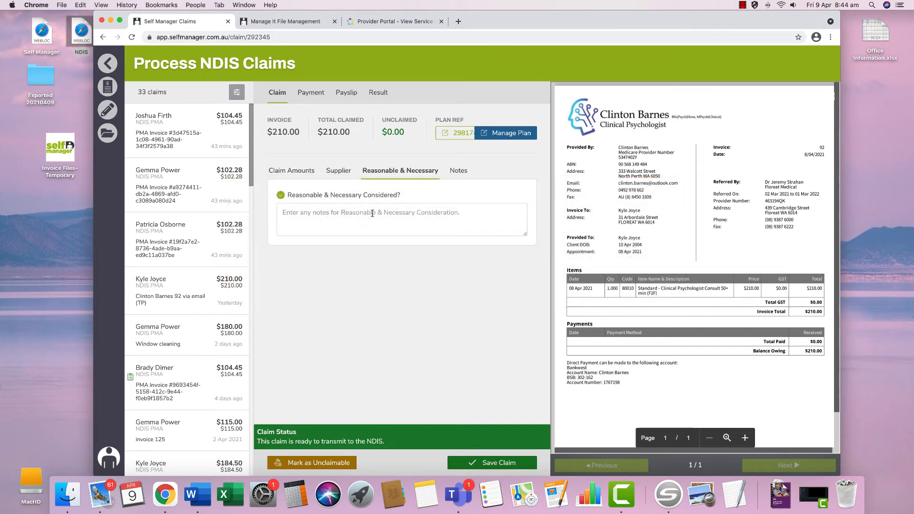
- Save the completed claim and start a new payment from the dashboard's Payments menu
click(509, 464)
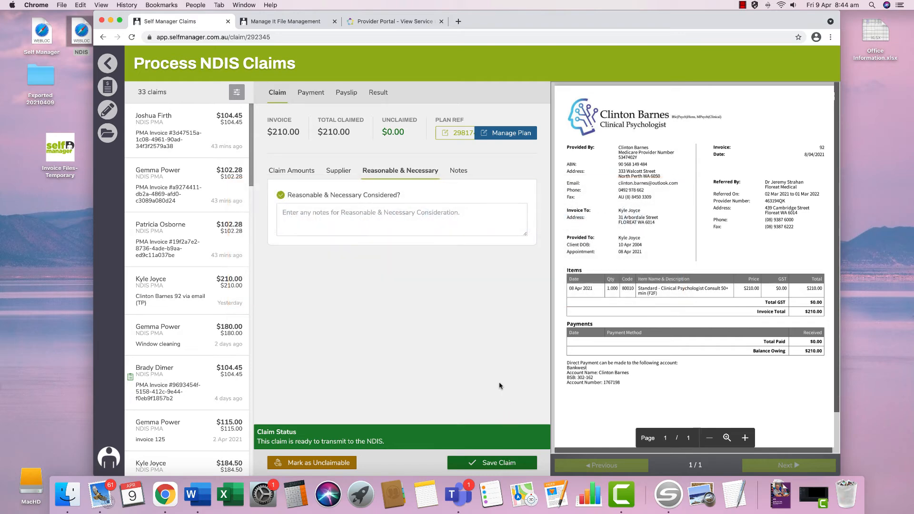
click(109, 66)
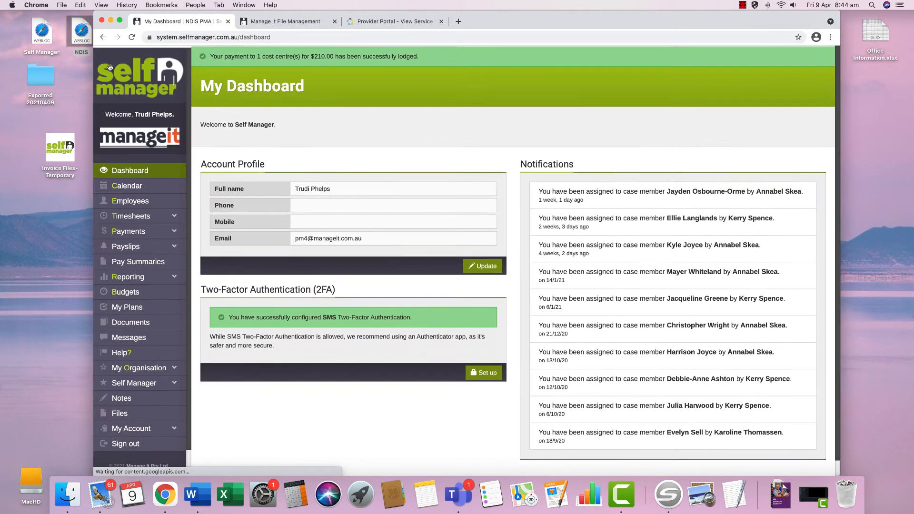
click(147, 233)
click(145, 262)
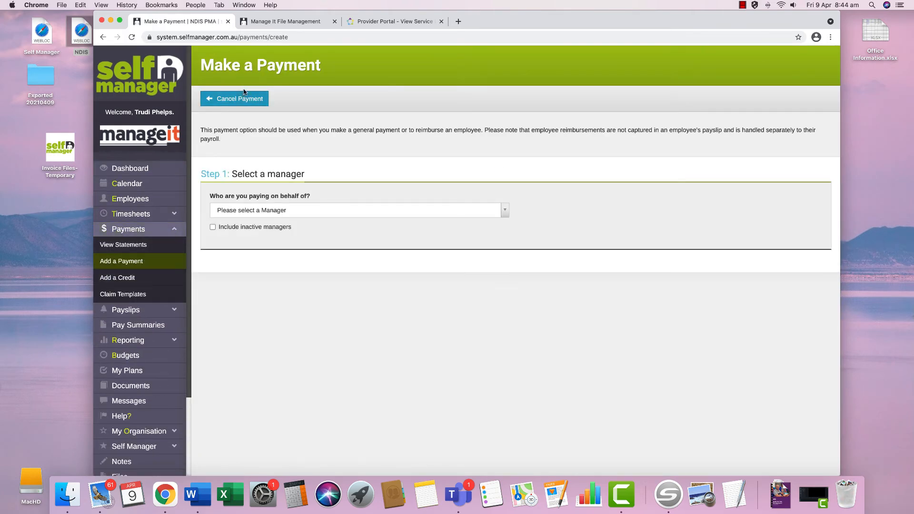
- Preview the Anthea's Childrens Clinic 021JP invoice PDF in File Management
click(295, 22)
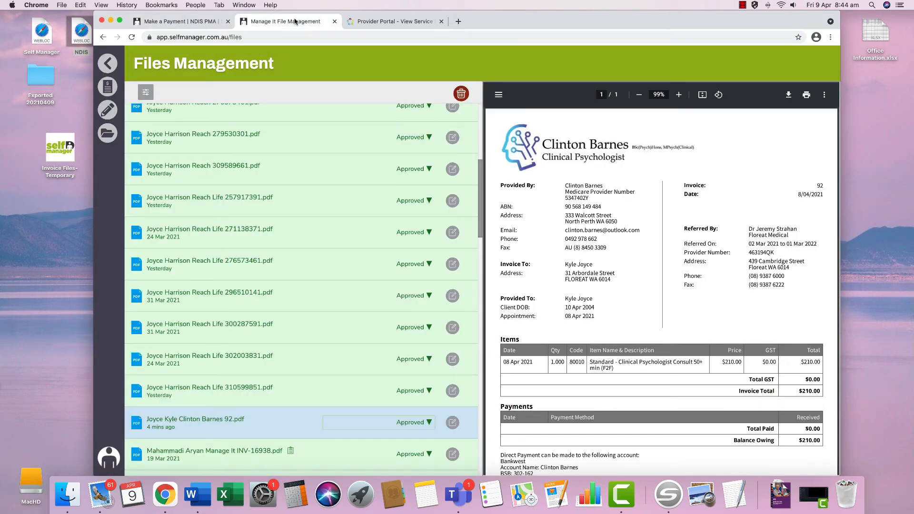
scroll(319, 176, down, 6)
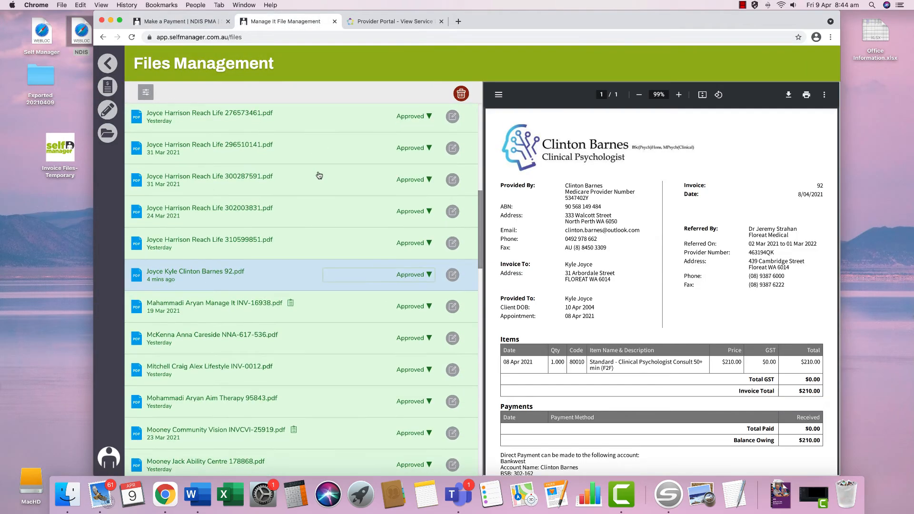
scroll(319, 175, down, 3)
click(323, 431)
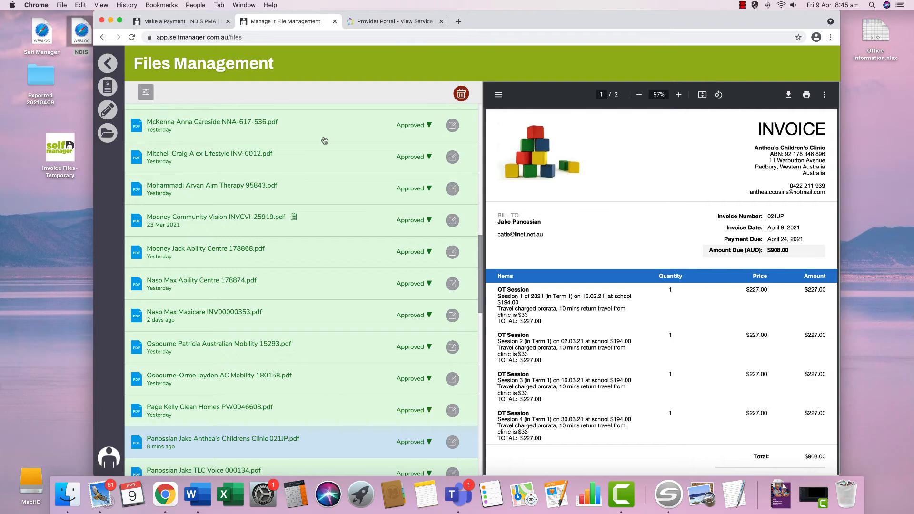
scroll(320, 124, down, 1)
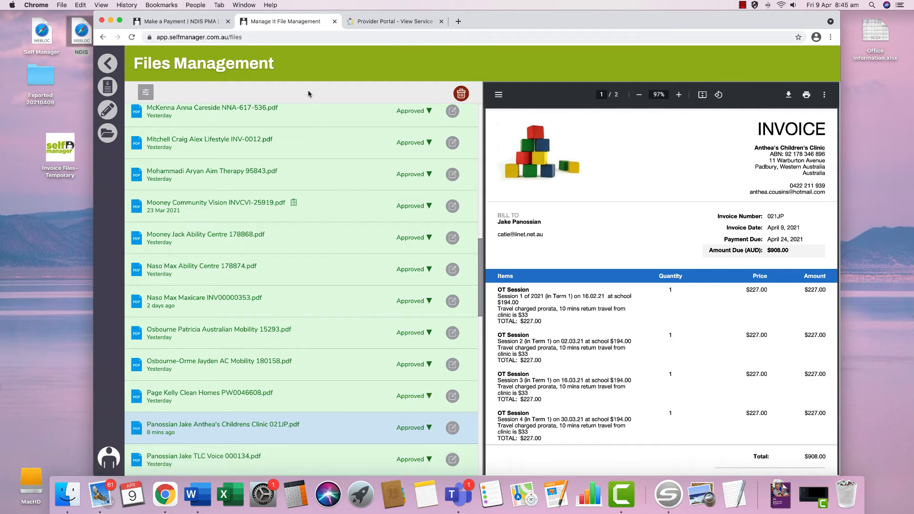
- Make the new payment on behalf of the Anthea invoice's participant, then return to the invoice files
click(196, 25)
click(272, 210)
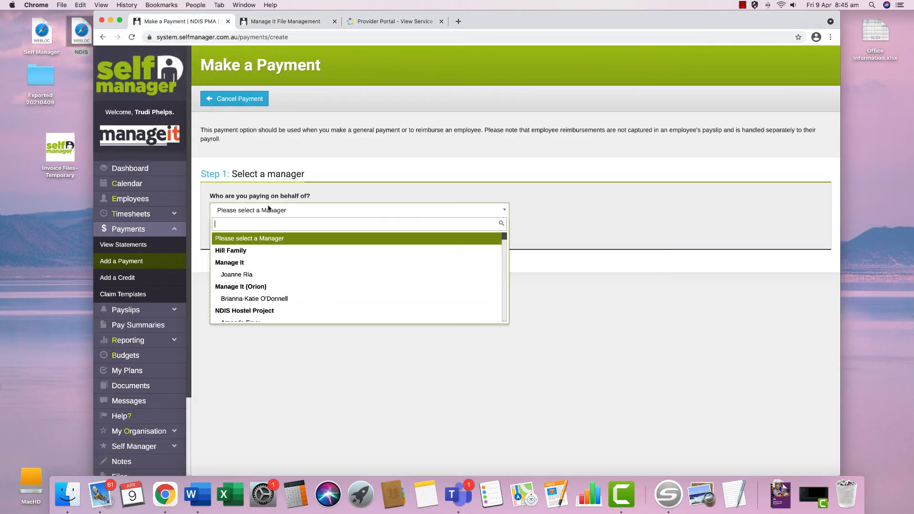
text(pano)
click(262, 251)
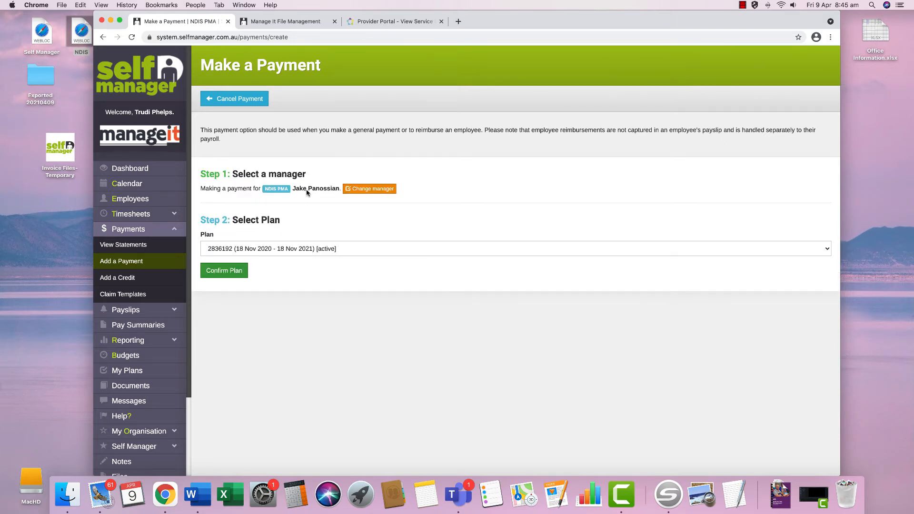
click(300, 23)
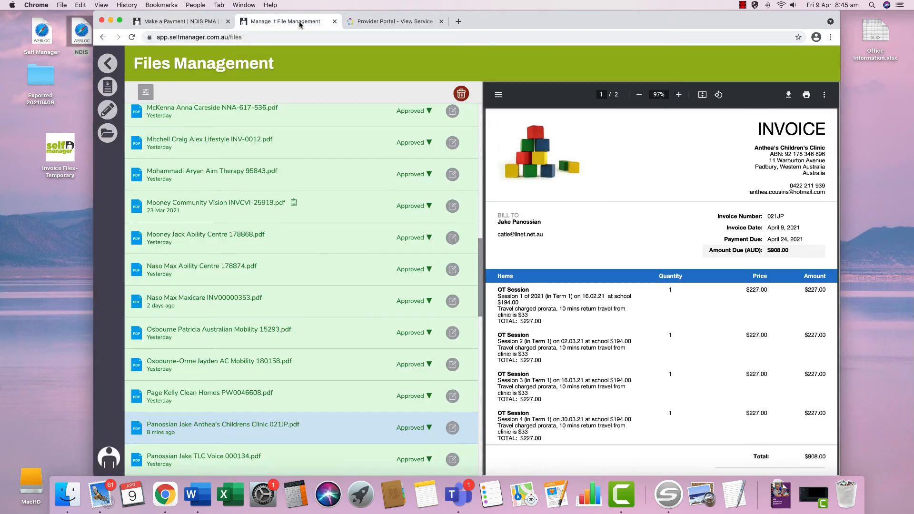
- Find the participant in the Provider Portal and view their Plan Managed booking's remaining budgets
click(361, 22)
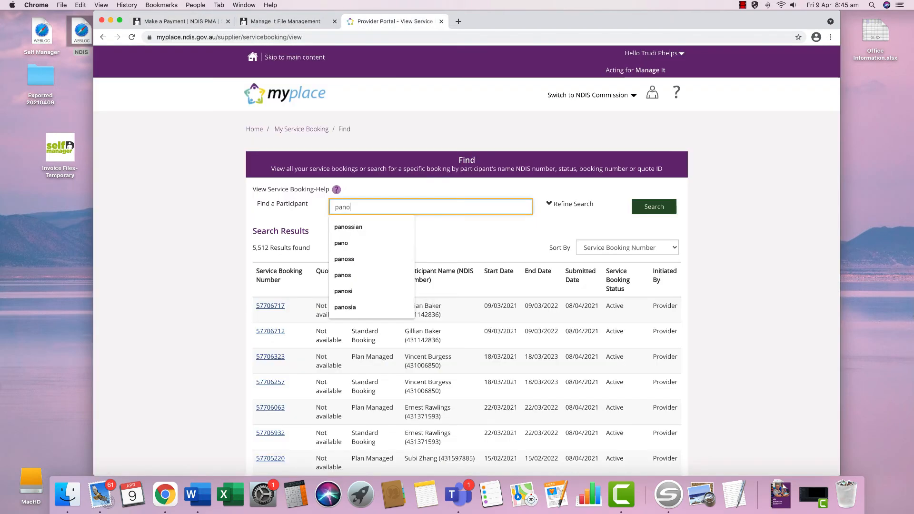
key(Down)
key(Return)
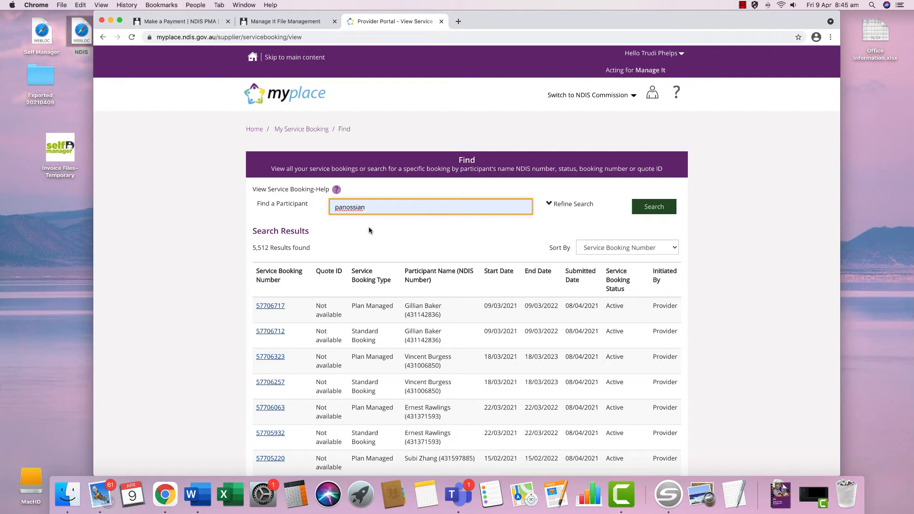
key(Return)
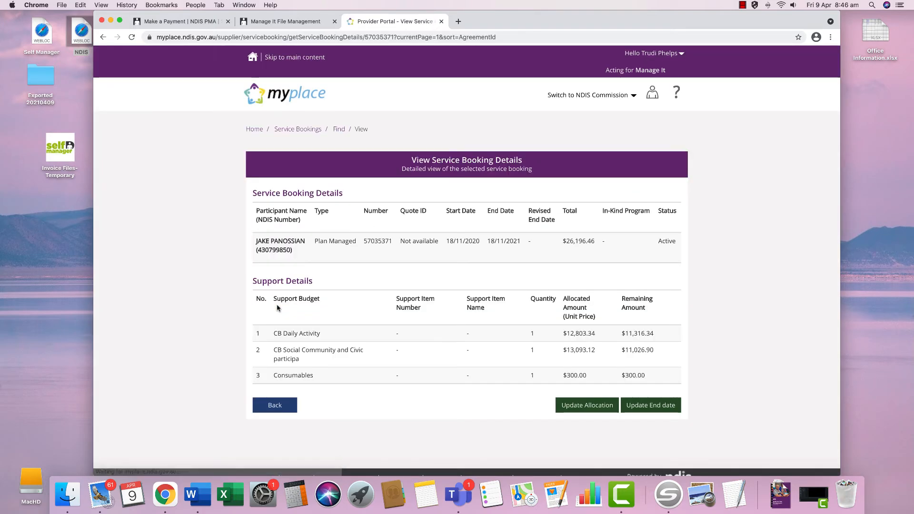
scroll(292, 335, down, 1)
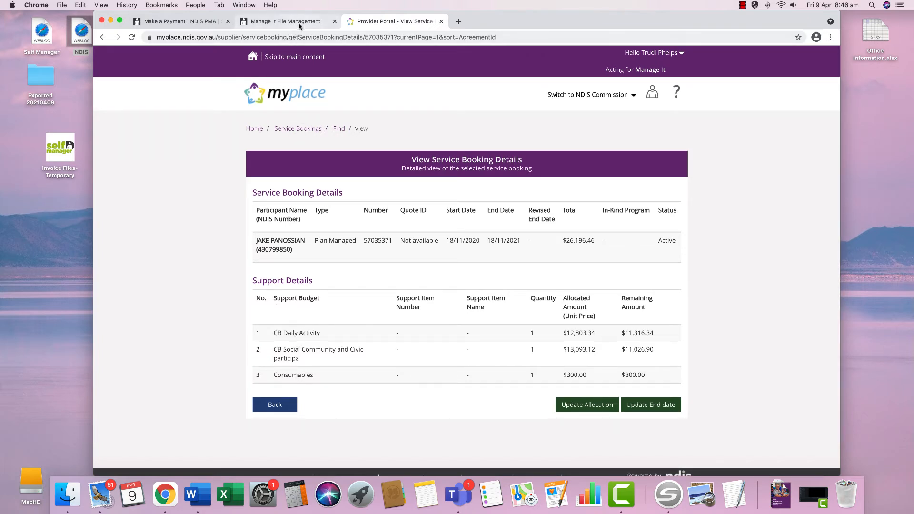
- Confirm the active plan and describe the payment as 'Anthea's Children's Clinic 021JP via email (TP)', dated 8 April 2021
click(200, 21)
click(236, 270)
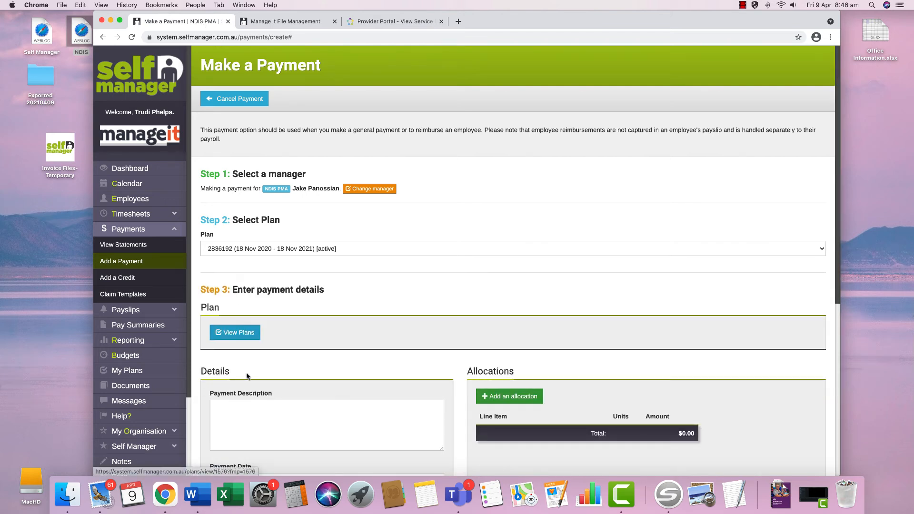
click(266, 419)
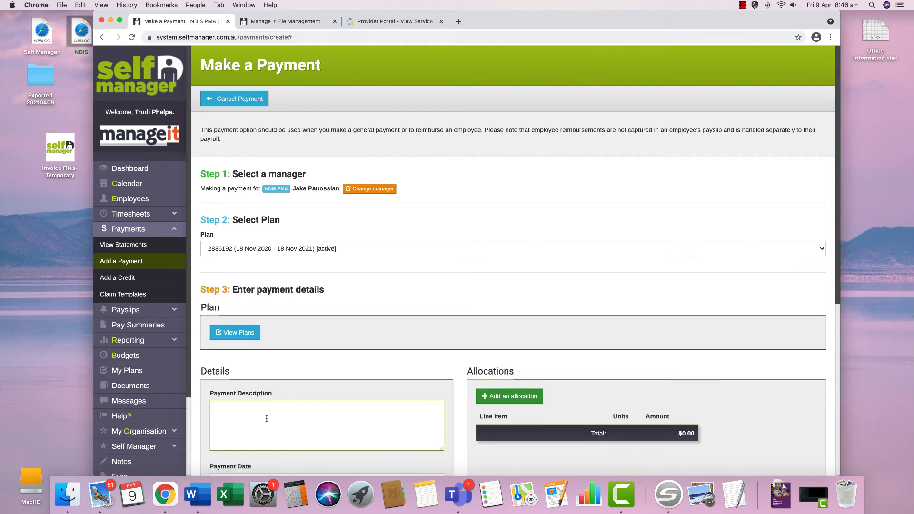
text(Anthea's Children's Clinic 021JP via emai)
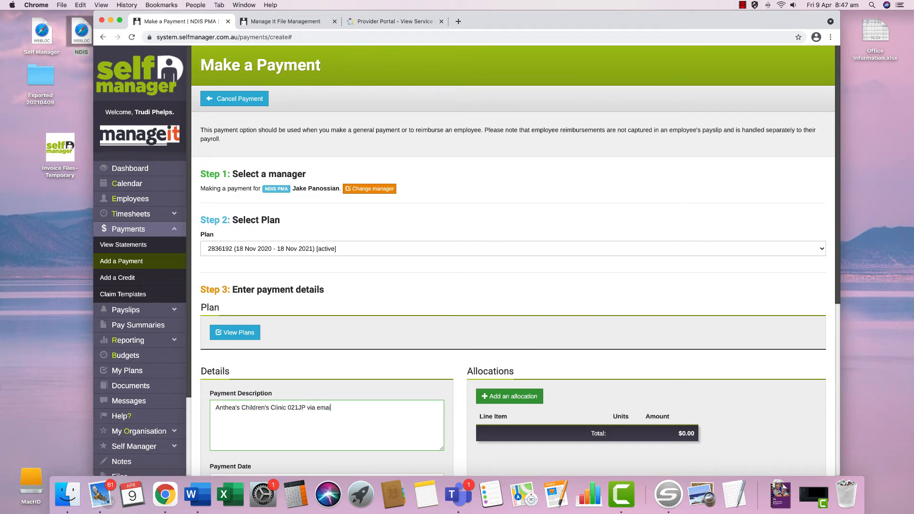
text(l (TP))
scroll(331, 404, down, 5)
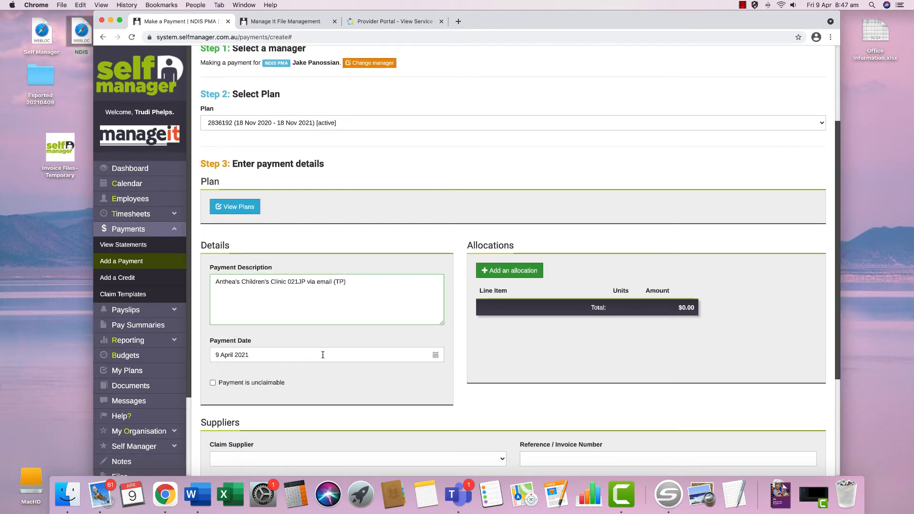
click(323, 355)
click(283, 412)
- Allocate $908 of the payment to CB Daily Activity
click(501, 279)
click(505, 312)
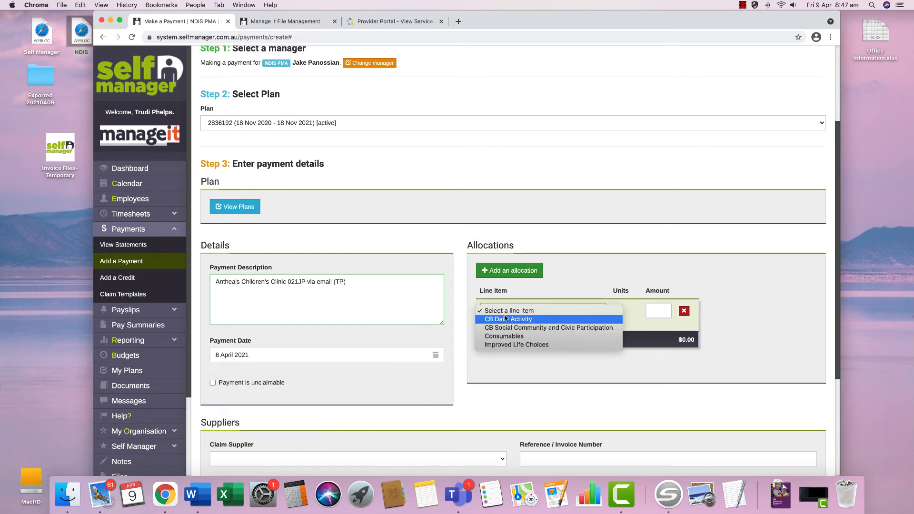
click(506, 319)
click(656, 313)
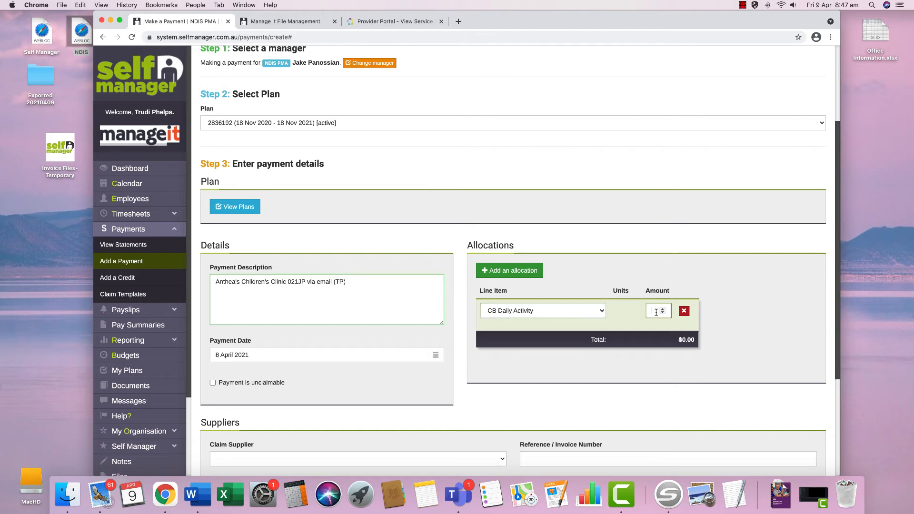
text(908)
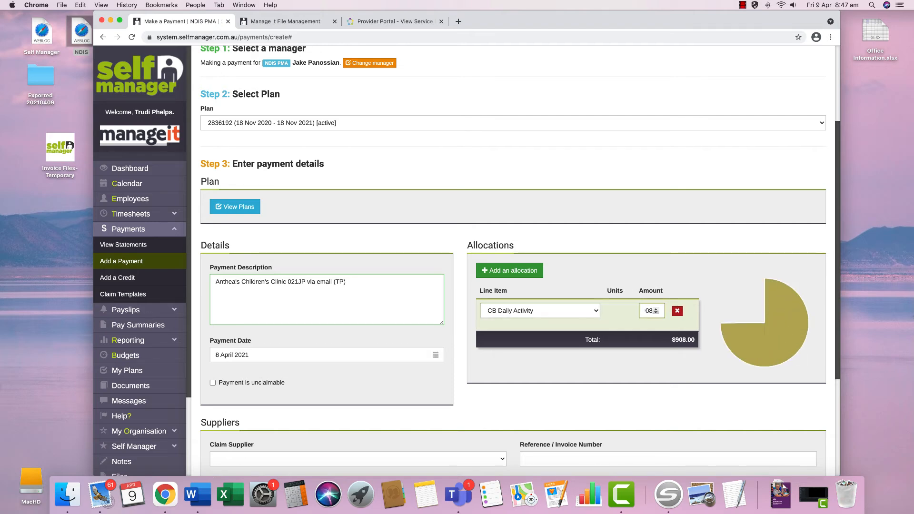
scroll(656, 315, down, 1)
scroll(656, 315, down, 2)
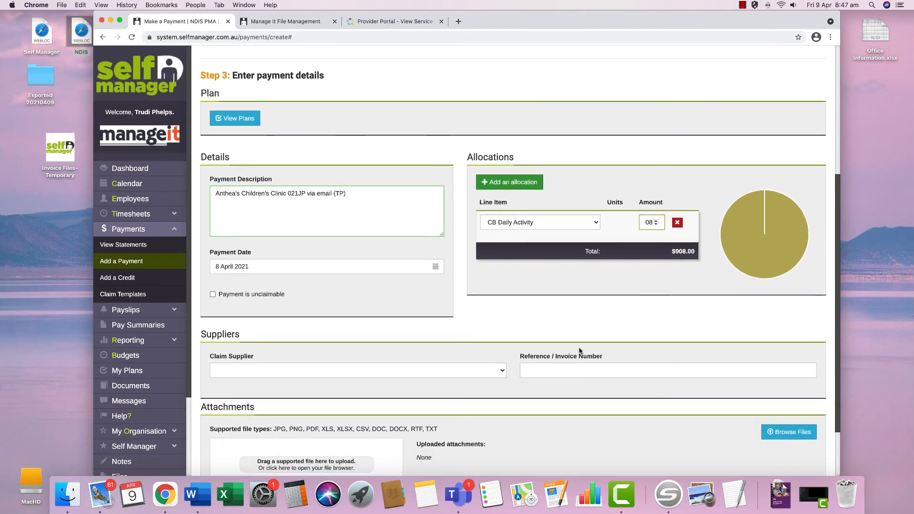
- Set the claim supplier to Anthea's Children's Clinic with reference 021JP
click(492, 375)
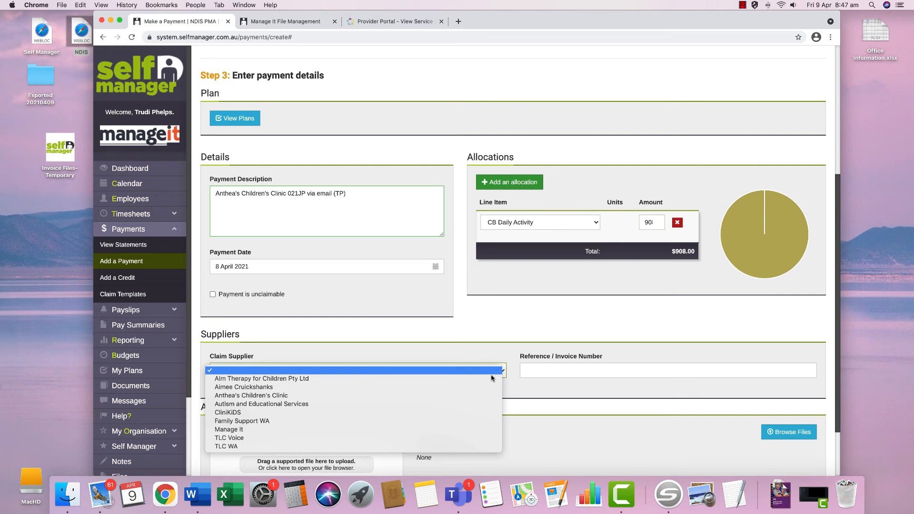
click(492, 397)
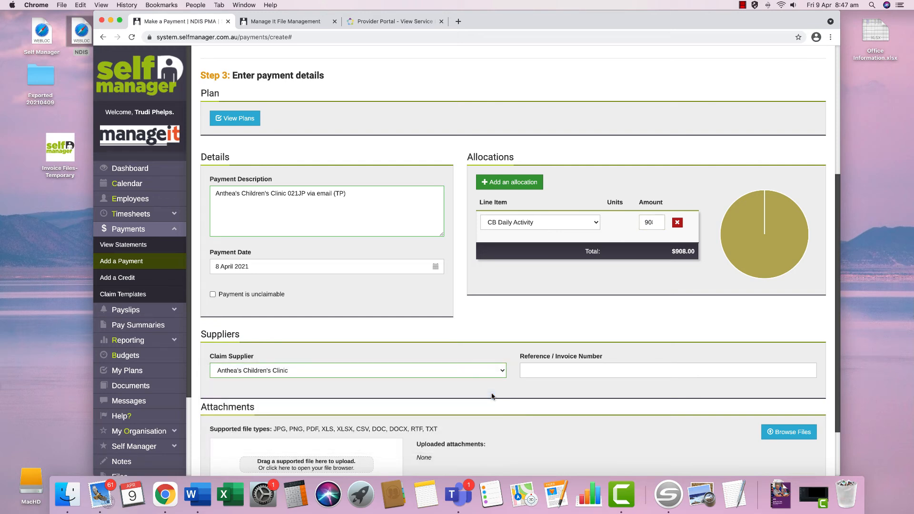
click(528, 371)
right_click(530, 371)
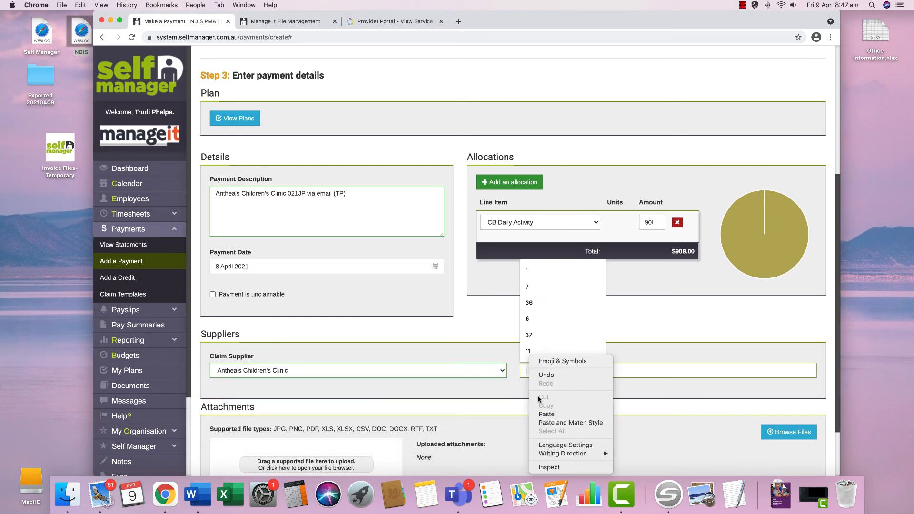
click(546, 415)
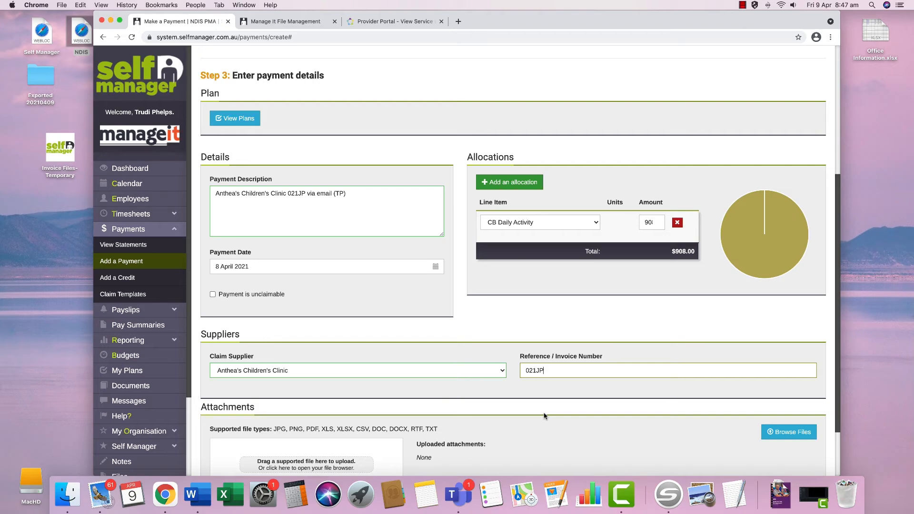
scroll(544, 415, down, 3)
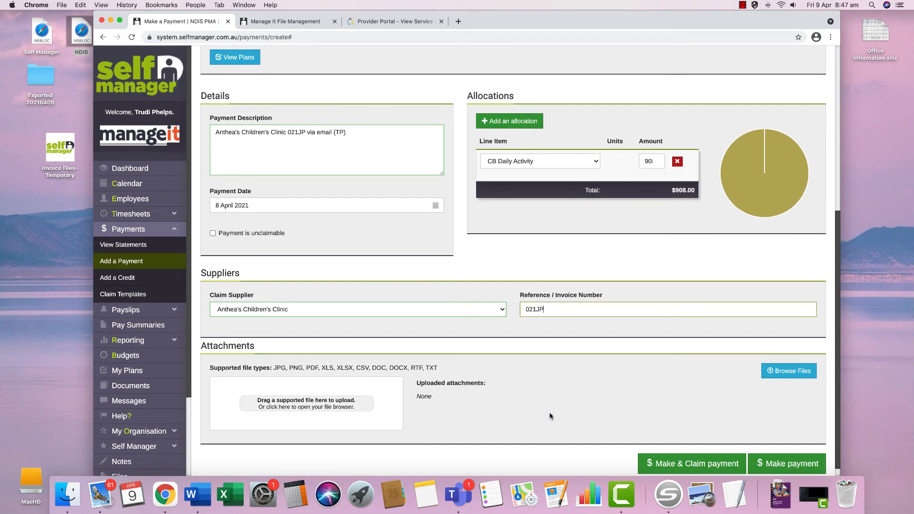
- Attach the clinic's 021JP invoice PDF and save the payment with Make & Claim
click(774, 373)
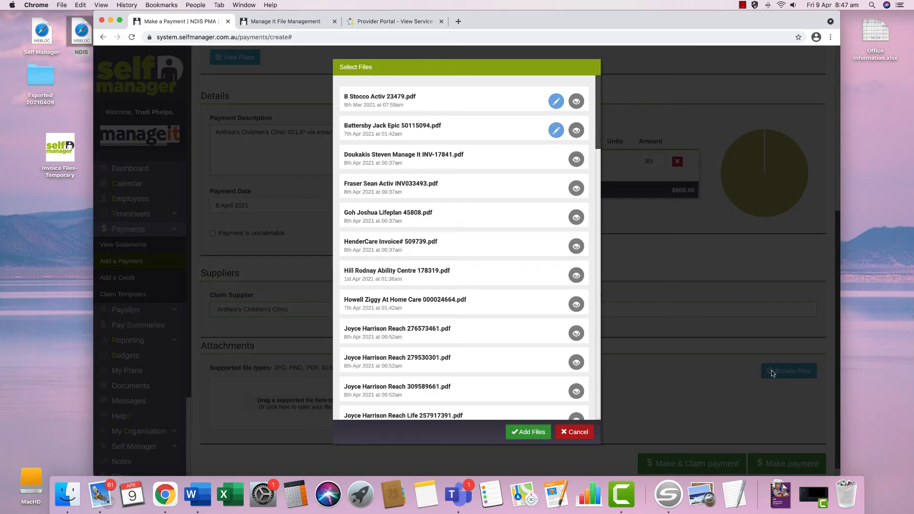
scroll(500, 376, down, 10)
click(488, 403)
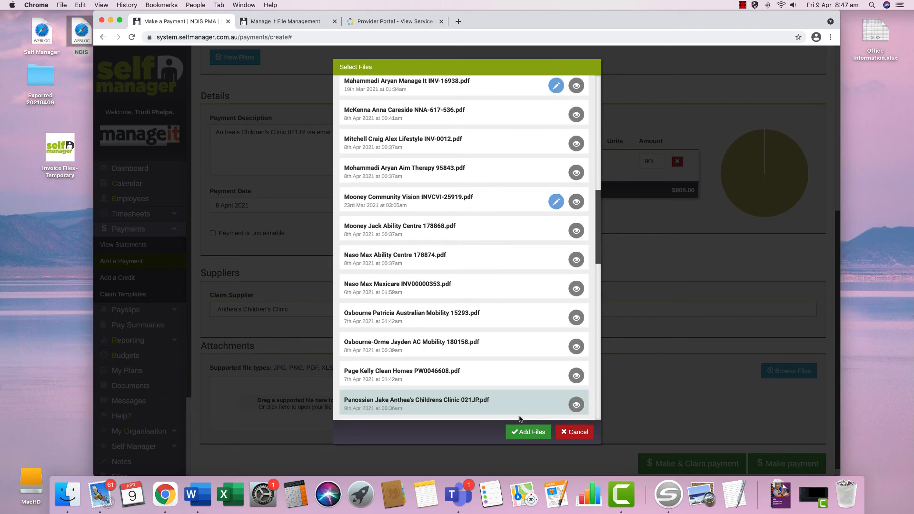
click(527, 433)
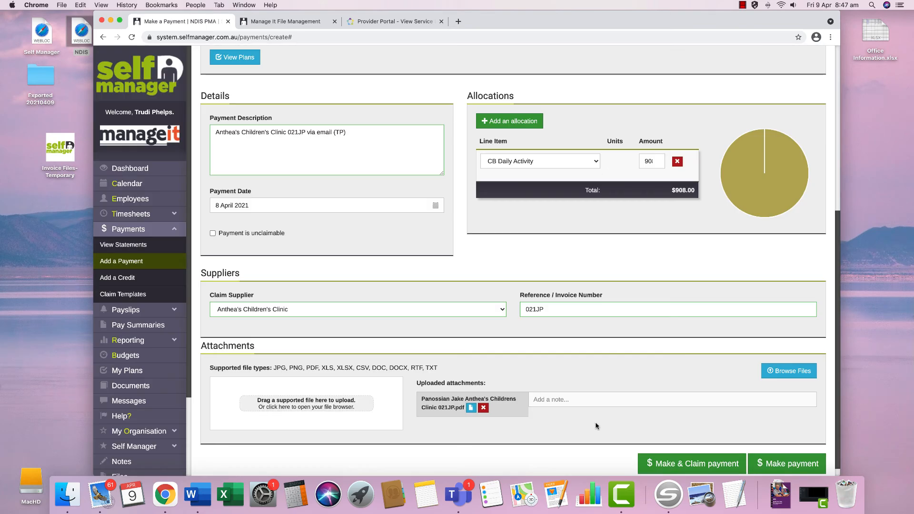
scroll(627, 421, down, 1)
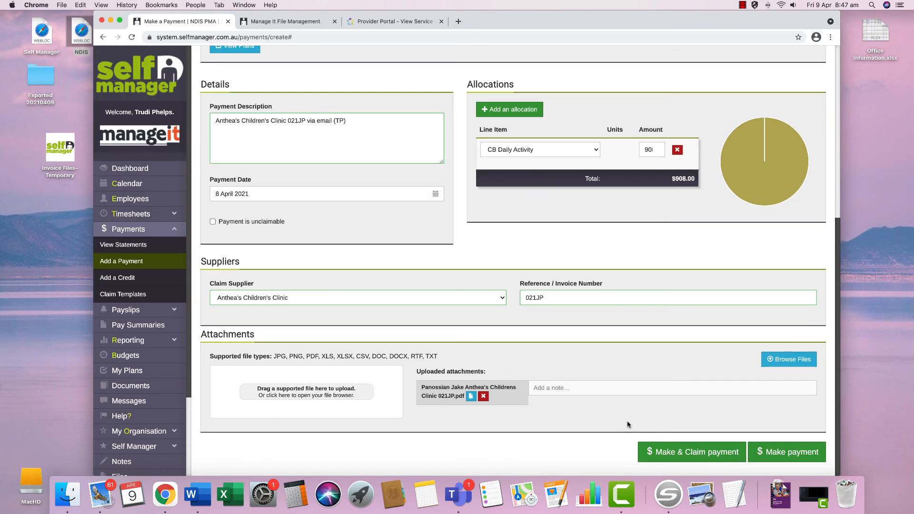
click(689, 452)
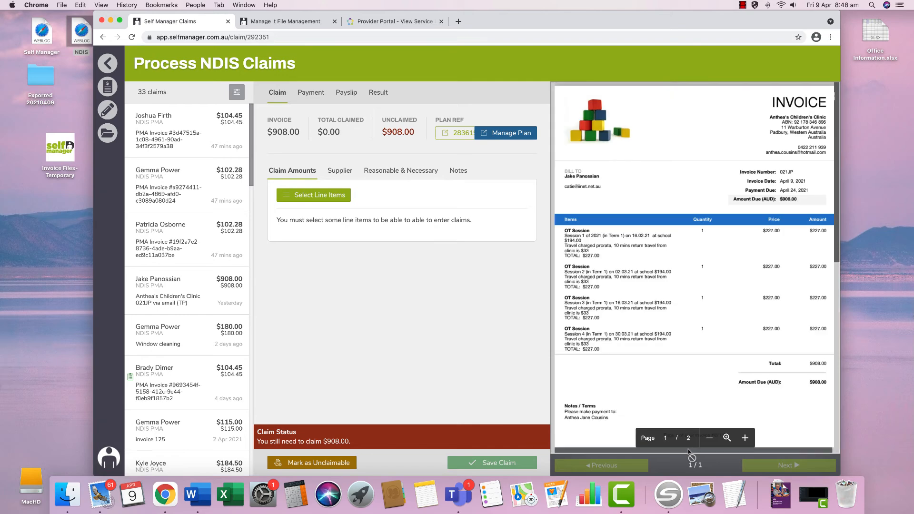
- Add the Other Therapy assessment item from Improved Daily Living Skills to the claim
click(319, 195)
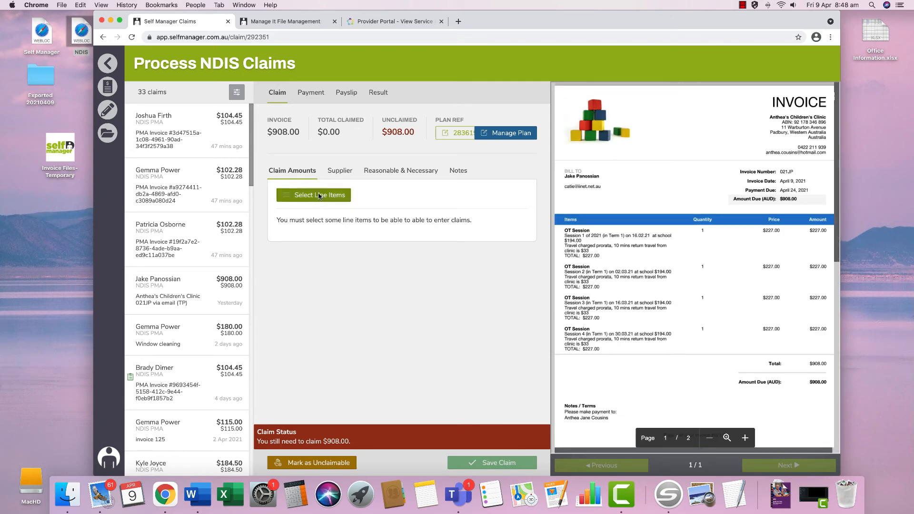
click(177, 138)
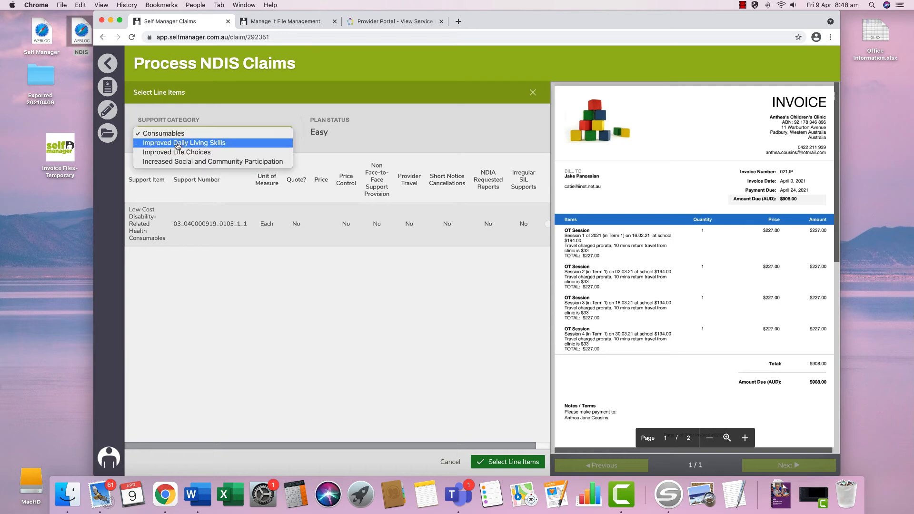
click(180, 142)
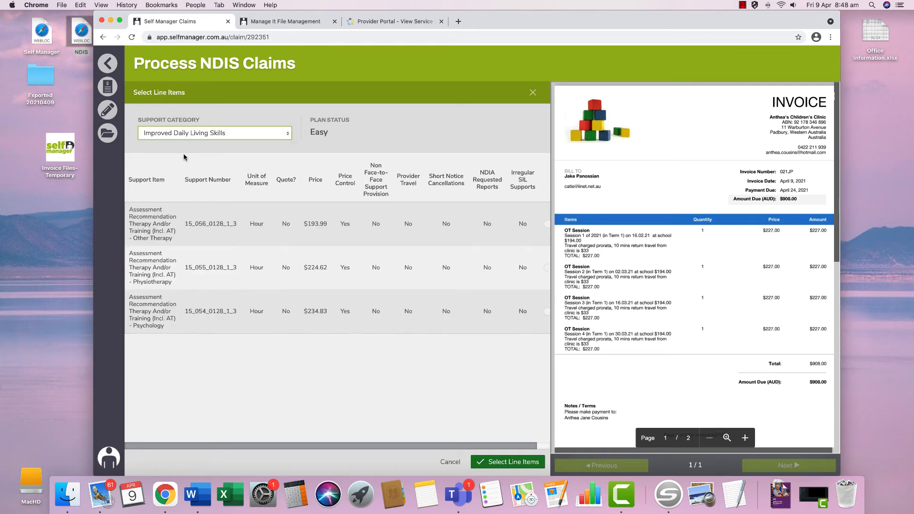
click(190, 215)
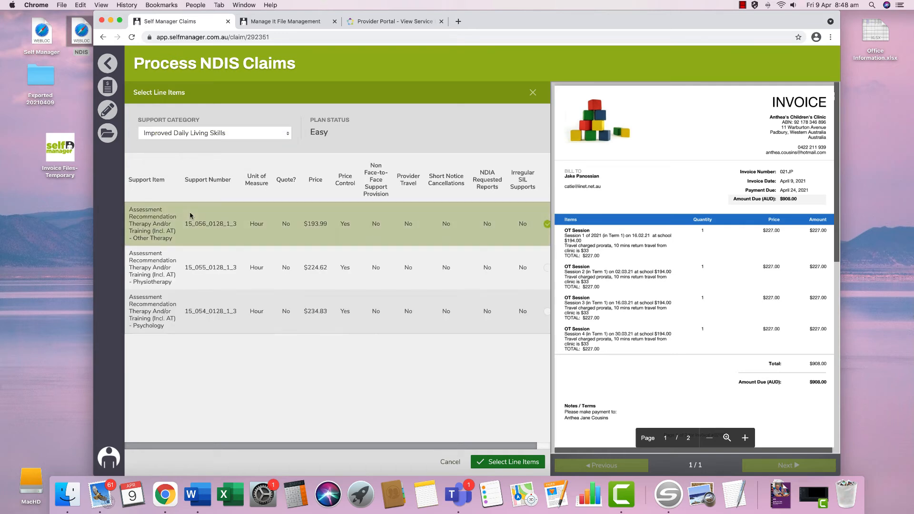
click(508, 462)
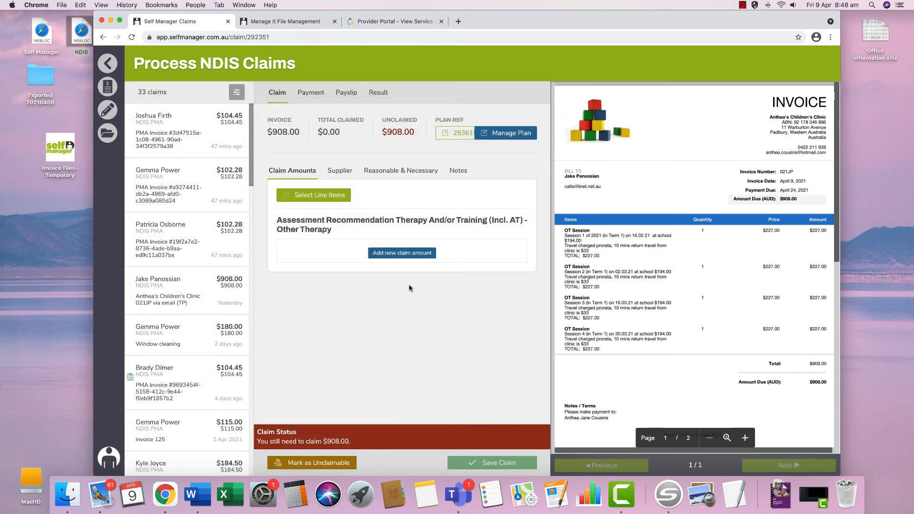
- Add a claim amount row delivered from 16 February to 30 March 2021
click(392, 254)
click(329, 274)
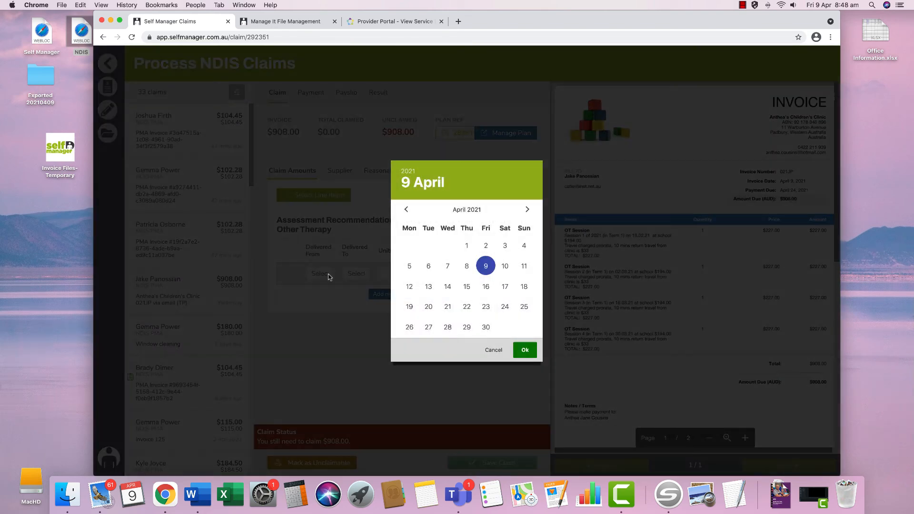
click(406, 211)
click(406, 211)
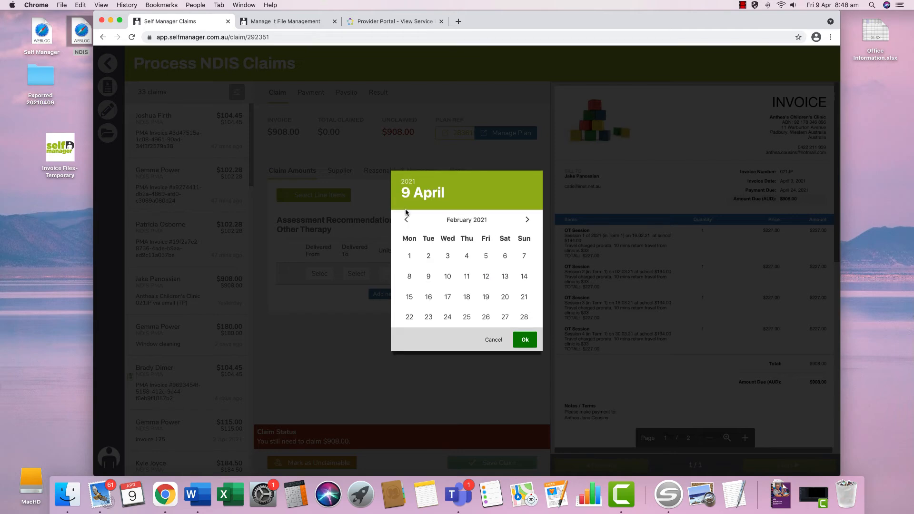
click(428, 297)
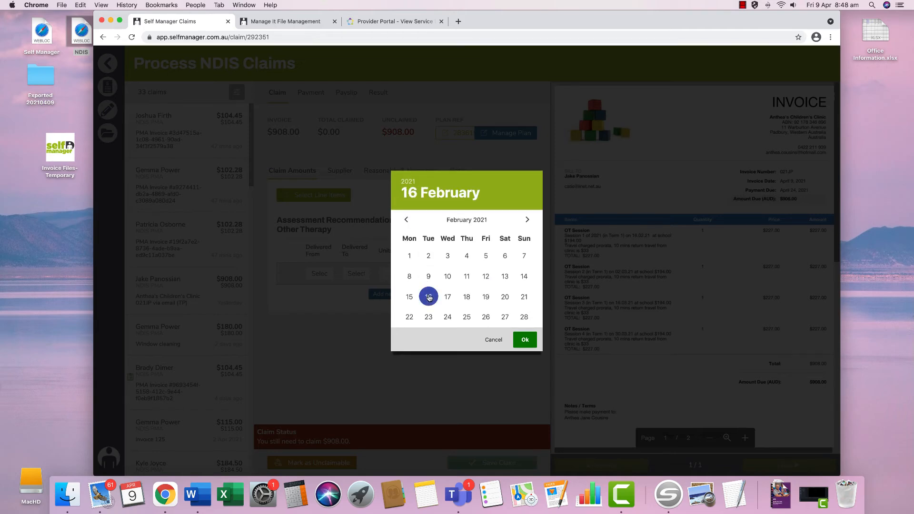
click(525, 340)
click(357, 274)
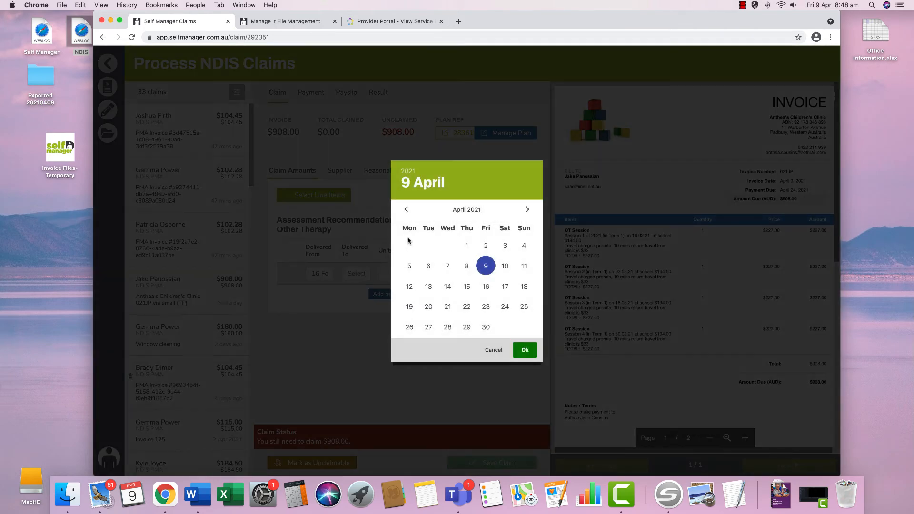
click(405, 209)
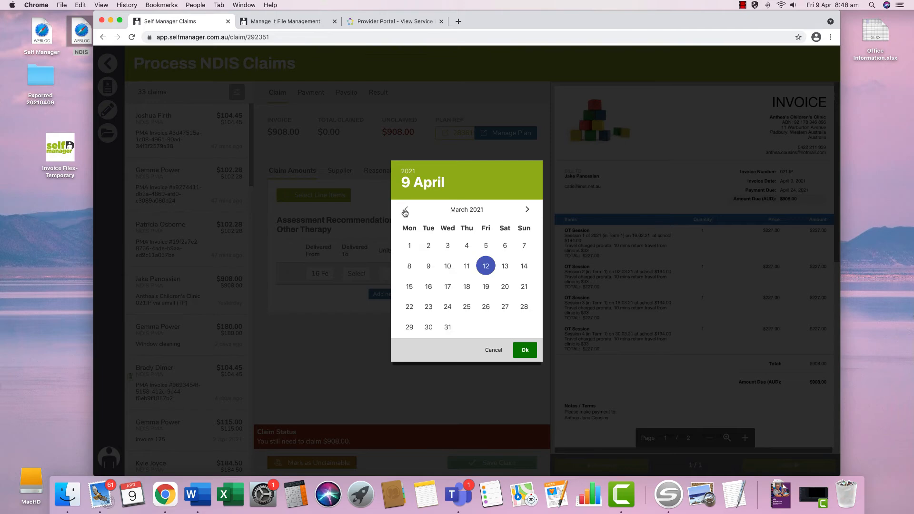
click(429, 327)
click(526, 350)
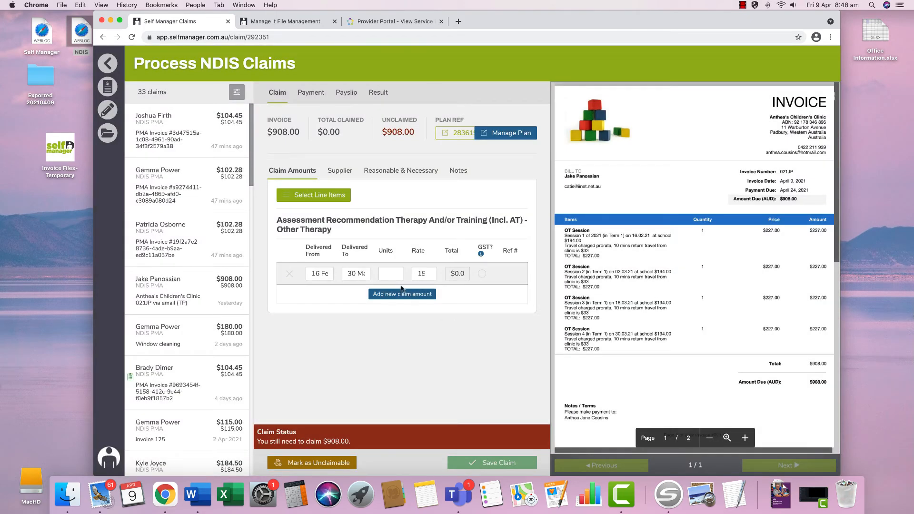
- Claim 1 unit at rate 194, giving a $194.00 total with $714.00 unclaimed
click(389, 271)
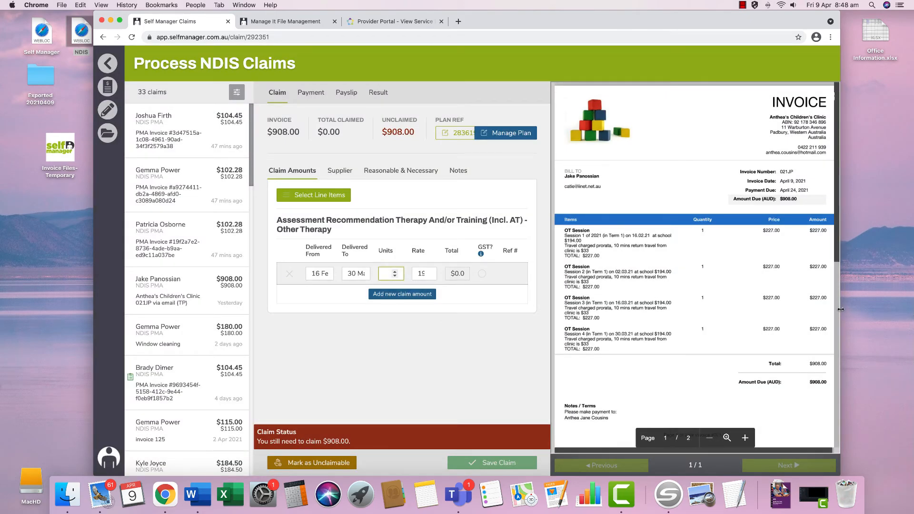
drag(841, 309, 904, 310)
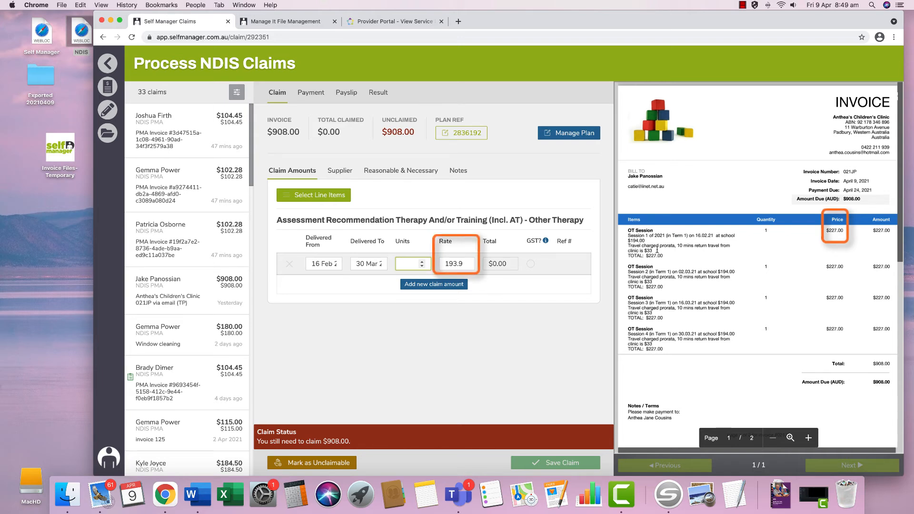
text(1)
key(Tab)
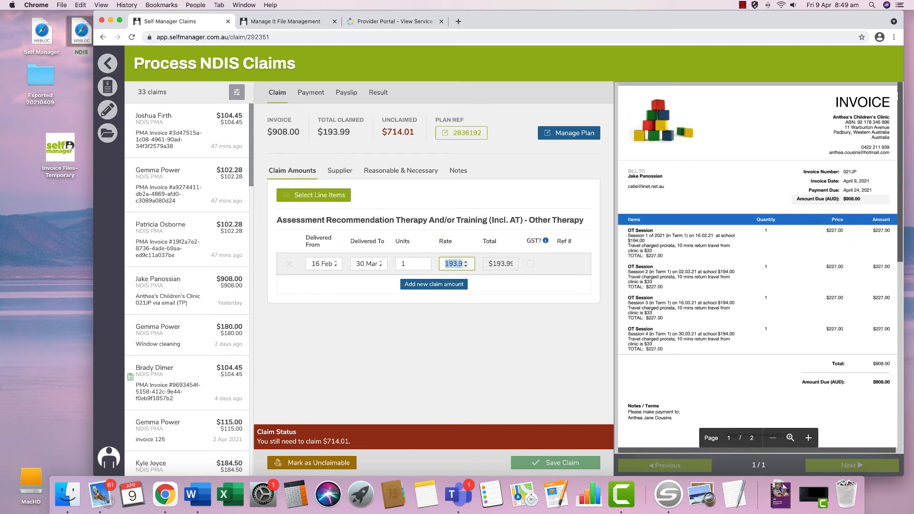
text(194)
key(Tab)
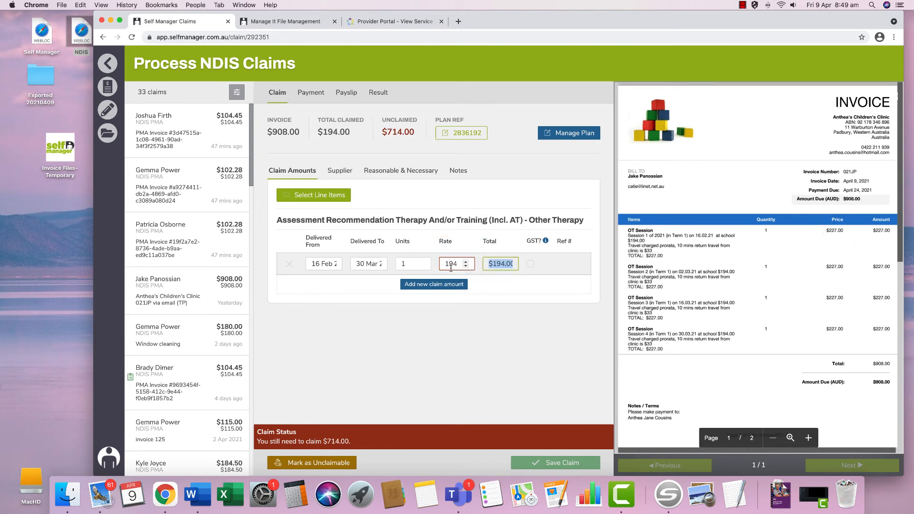
mouse_move(451, 268)
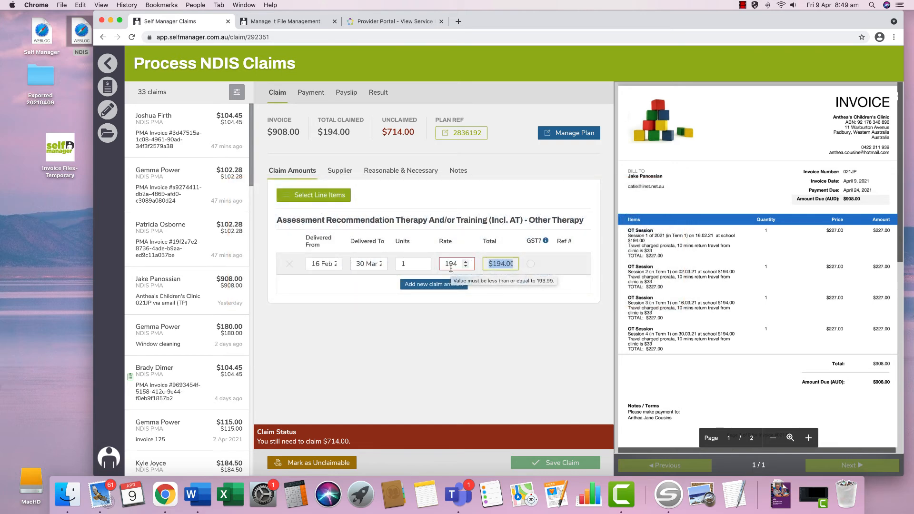
- Save the claim note 'above capped rate need to get supplier to amend', then go to Files Management
click(457, 173)
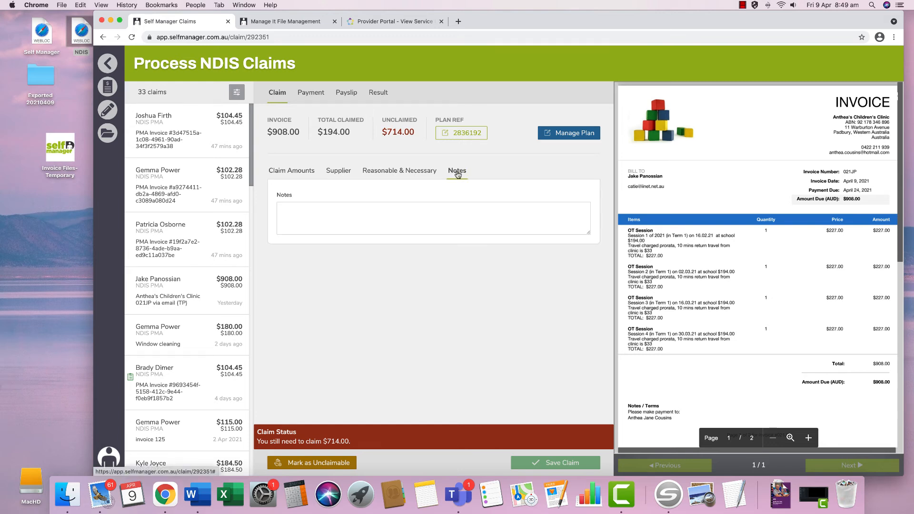
click(455, 203)
text(a)
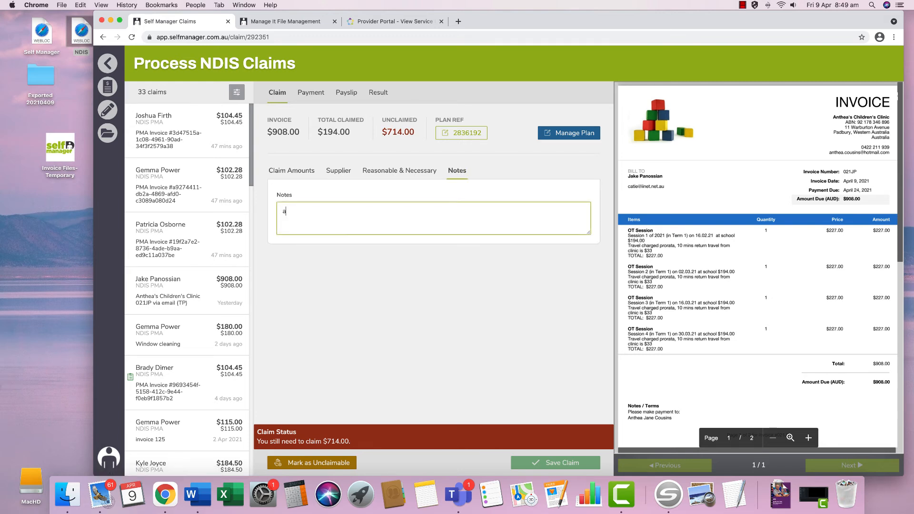
text(bove capped rate need to get supplier to amend 09/04/21)
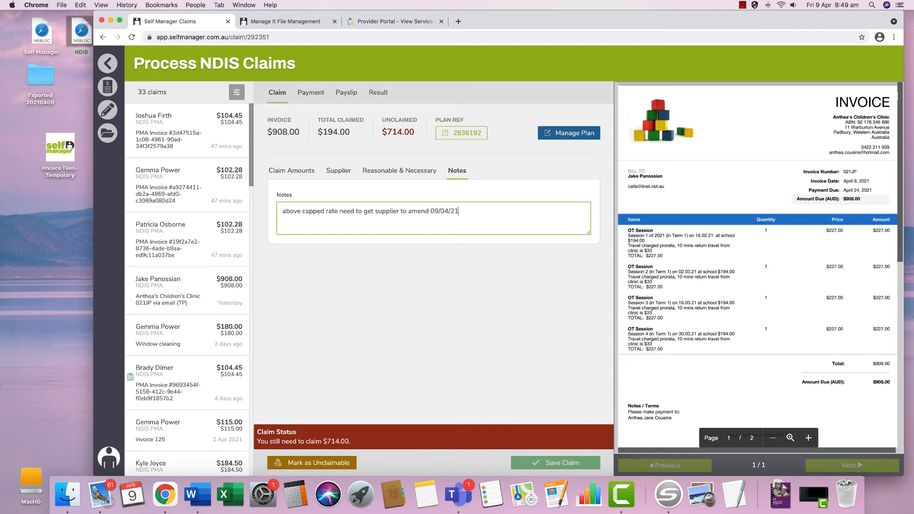
click(568, 463)
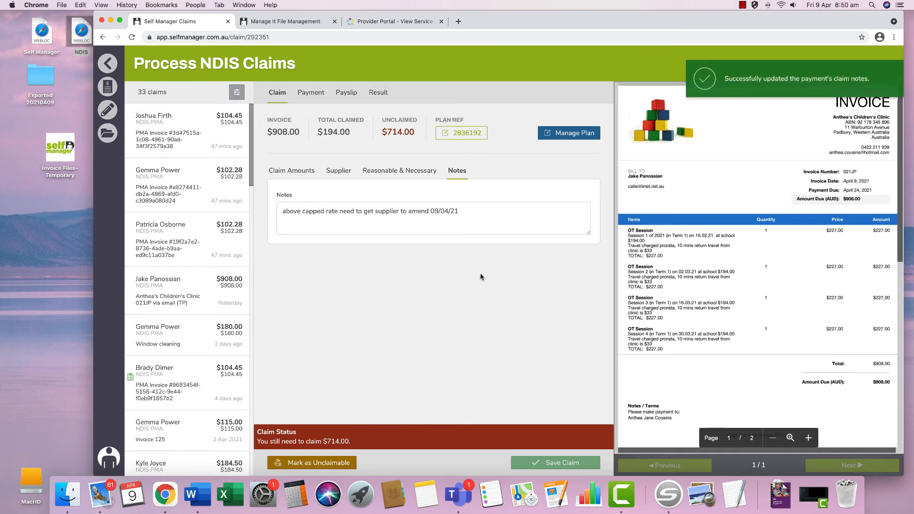
click(294, 23)
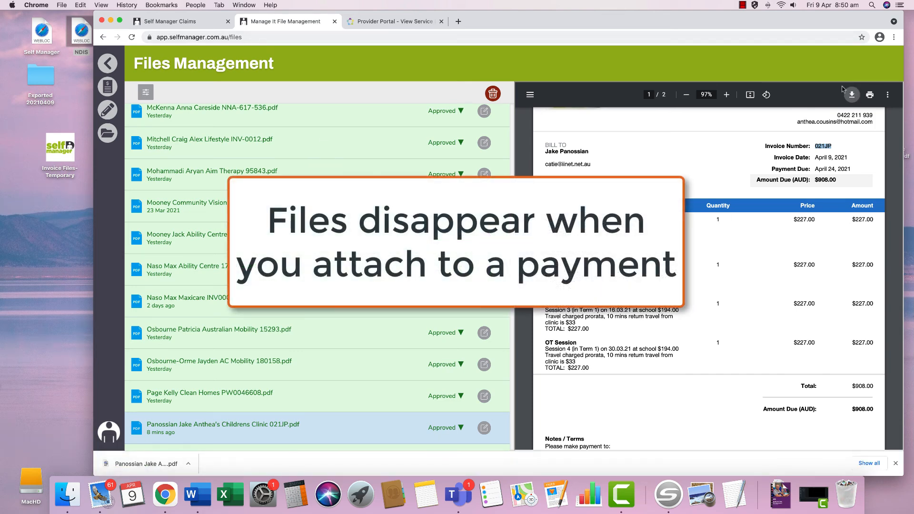
- Upload the clinic invoice PDF into Files and set its status to Invoice Error
drag(791, 24, 736, 23)
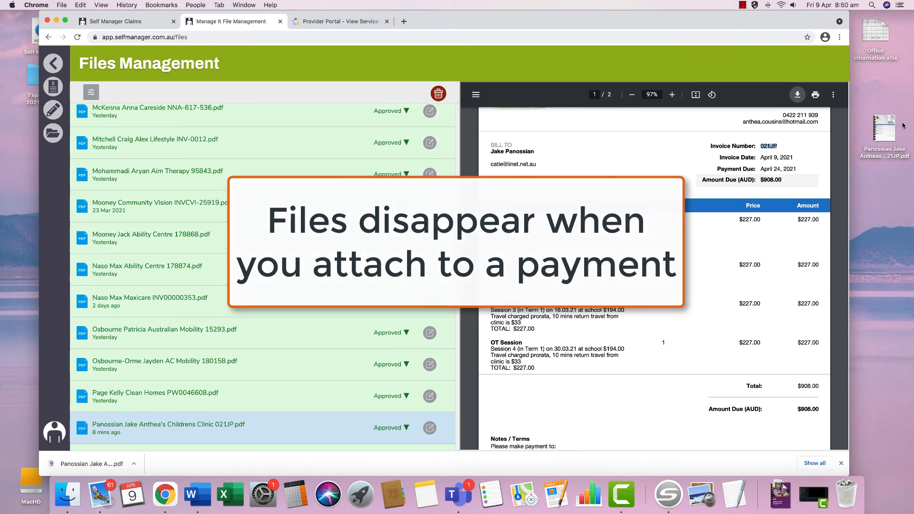
drag(885, 127, 343, 189)
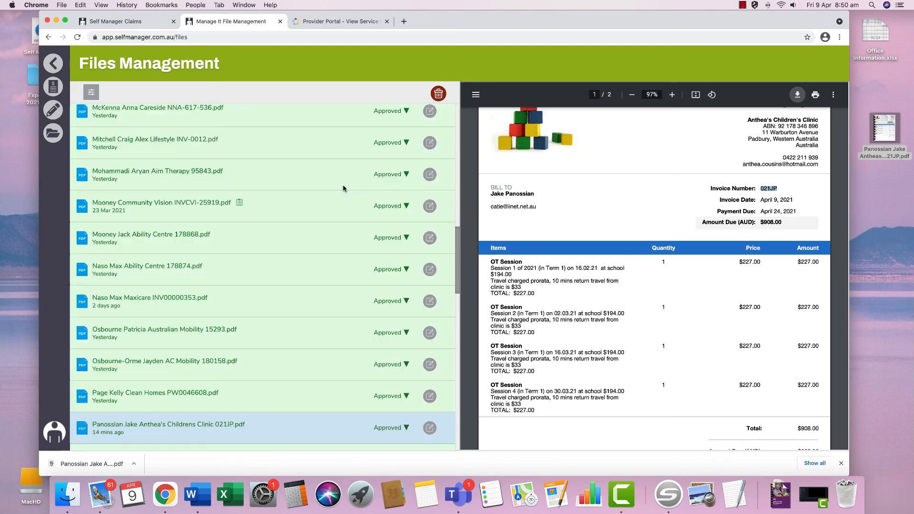
scroll(403, 190, down, 5)
click(393, 358)
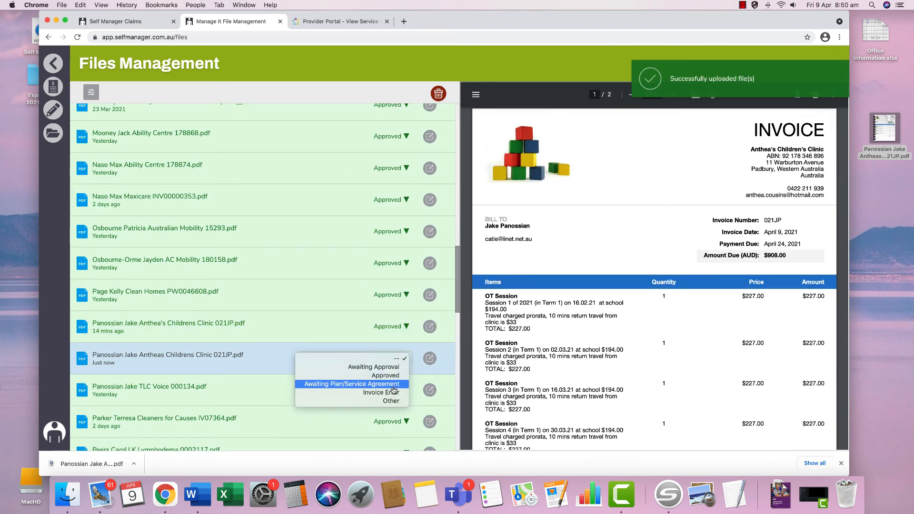
click(394, 393)
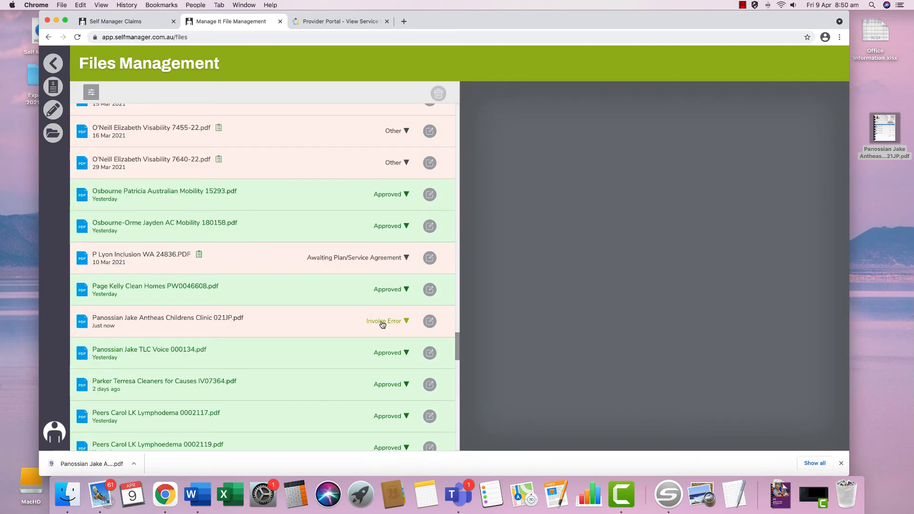
- Save an 'above capped ra' note on the invoice file and preview the TLC Voice invoice
click(430, 321)
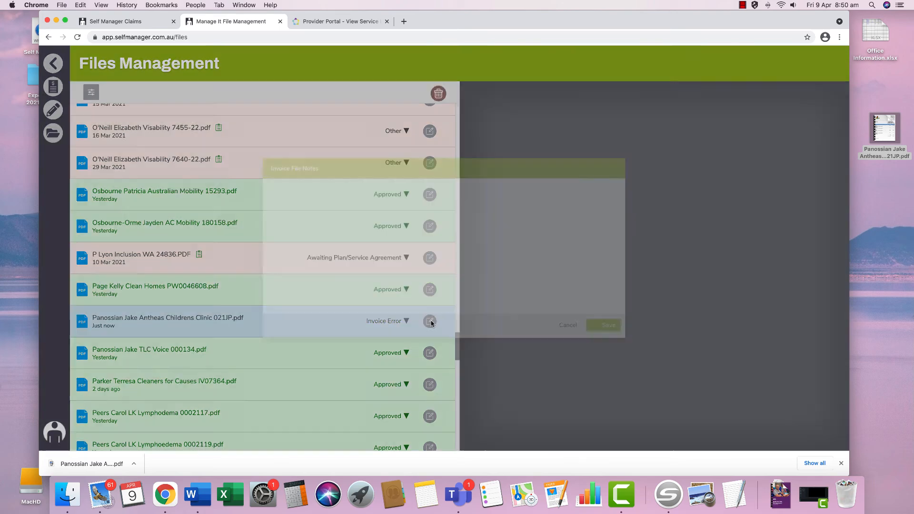
text(above capped rate)
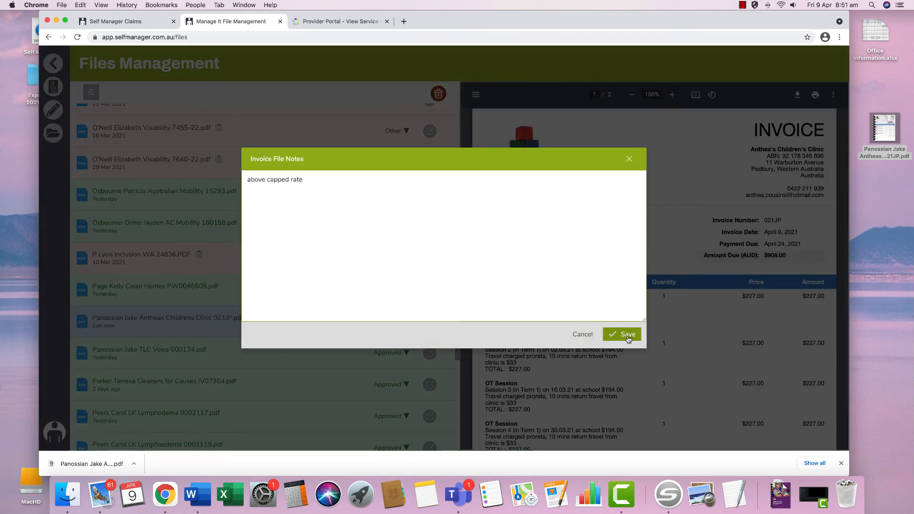
click(622, 334)
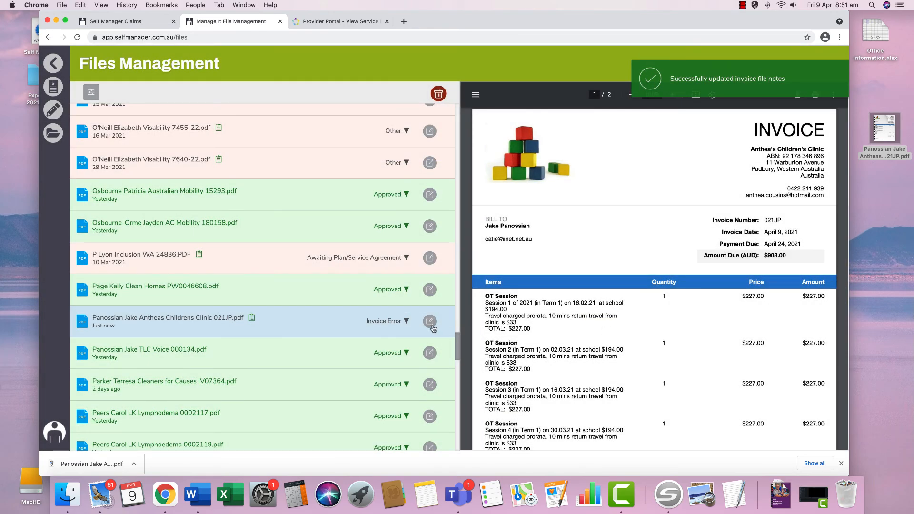
click(314, 352)
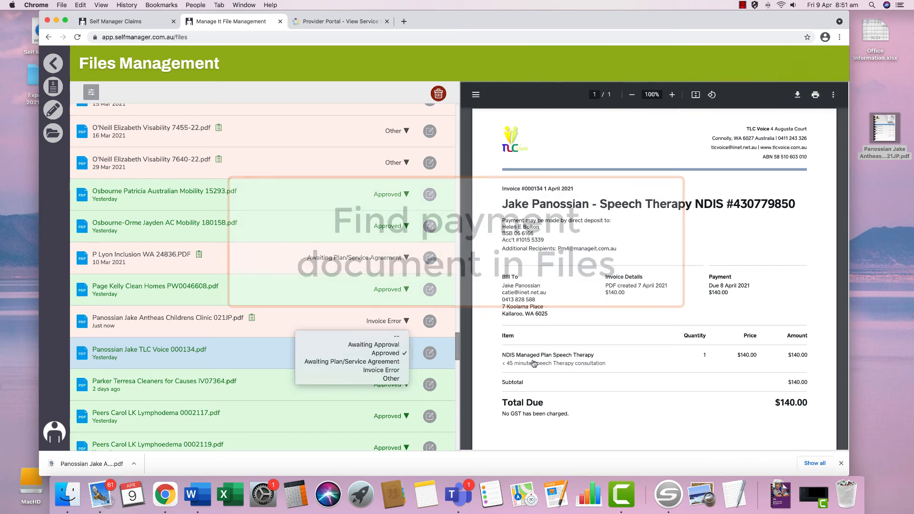
click(136, 22)
- Start a new payment for the participant and confirm their active plan
click(53, 63)
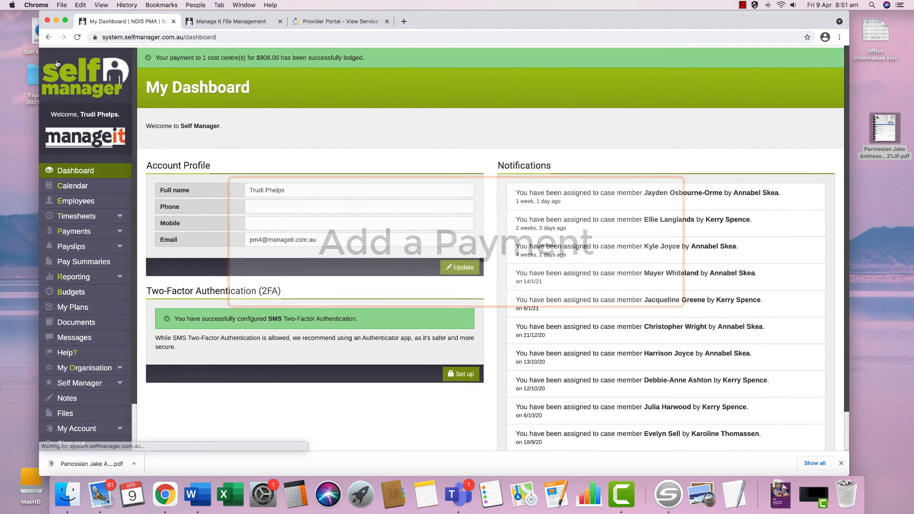
click(74, 232)
click(86, 262)
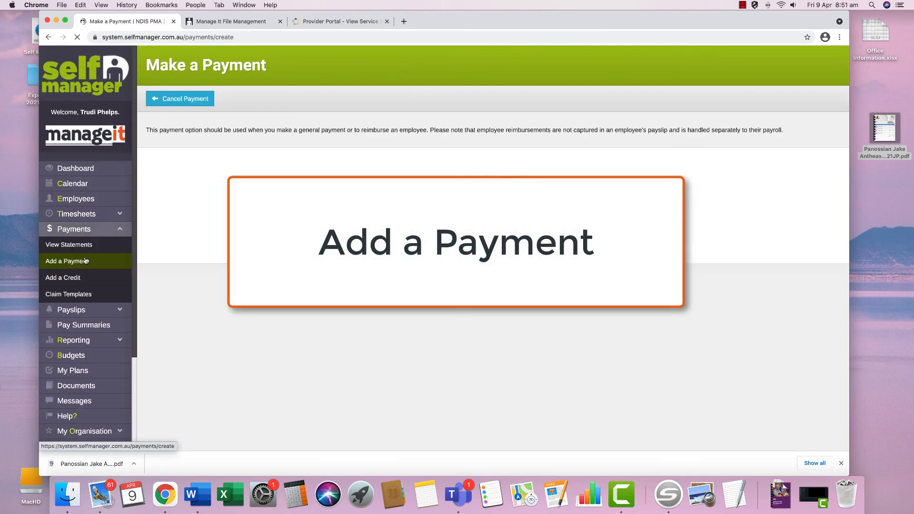
click(168, 202)
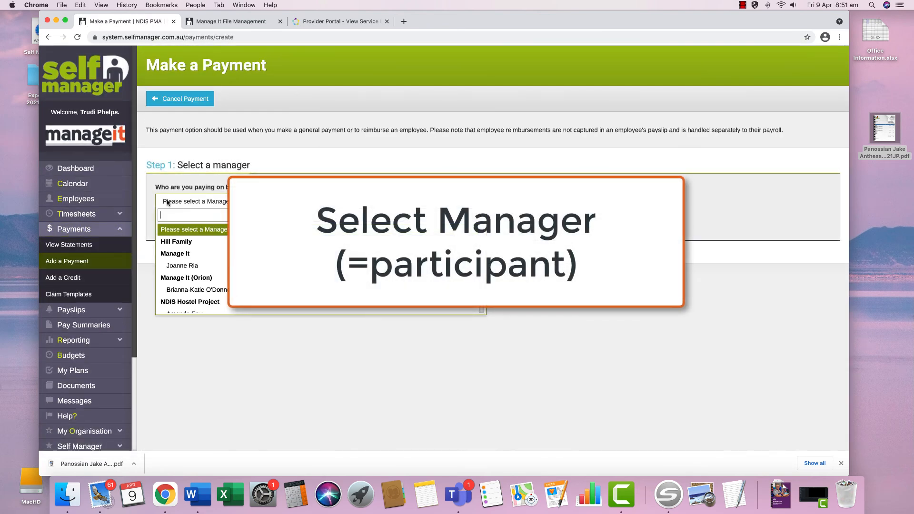
text(pan)
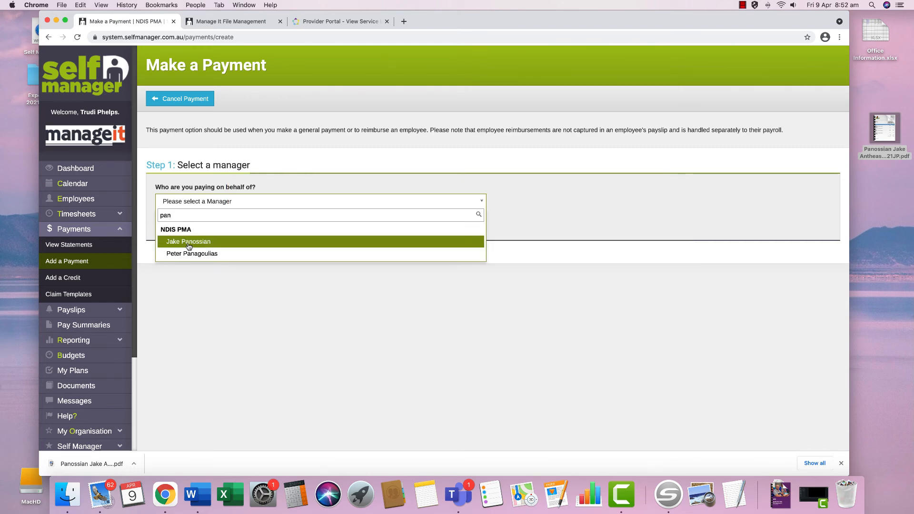
click(188, 243)
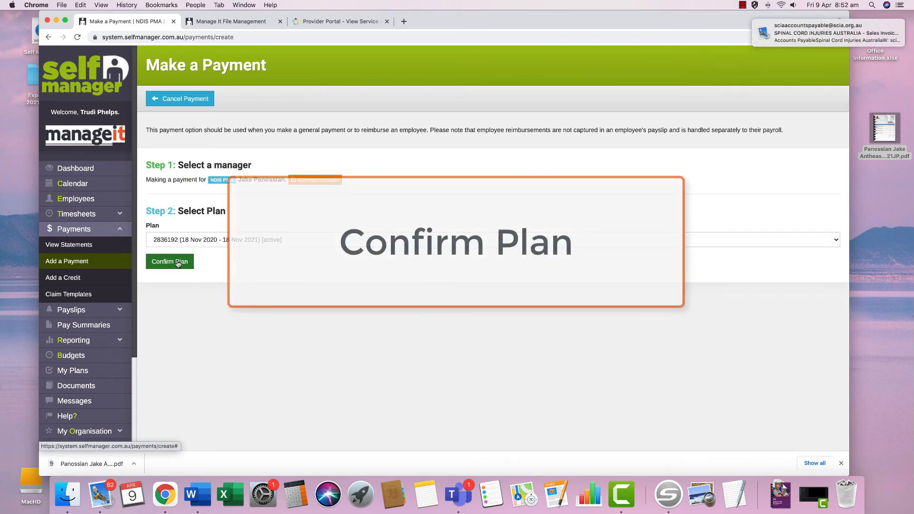
click(177, 263)
- Enter the payment description 'TLC Voice 134 via email (TP)'
scroll(178, 263, down, 2)
click(190, 333)
text(TL)
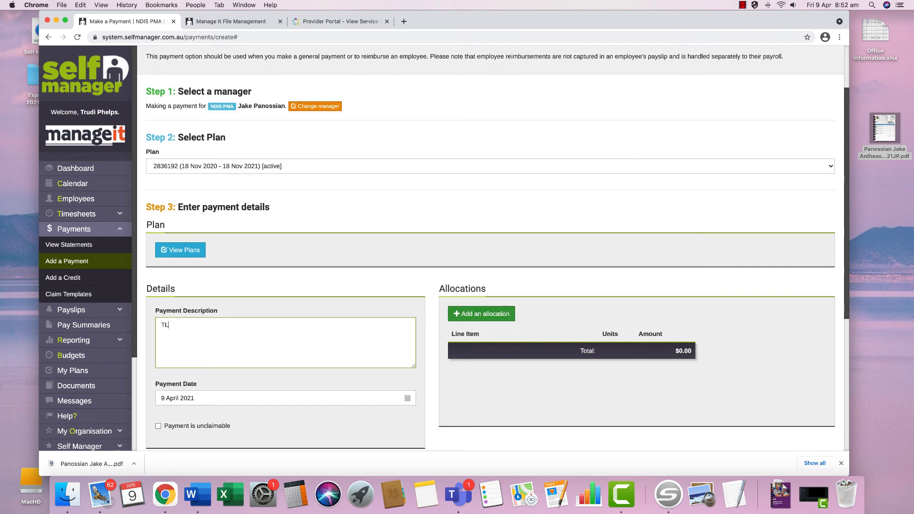
text(C)
text(Voice 134 via email (TP))
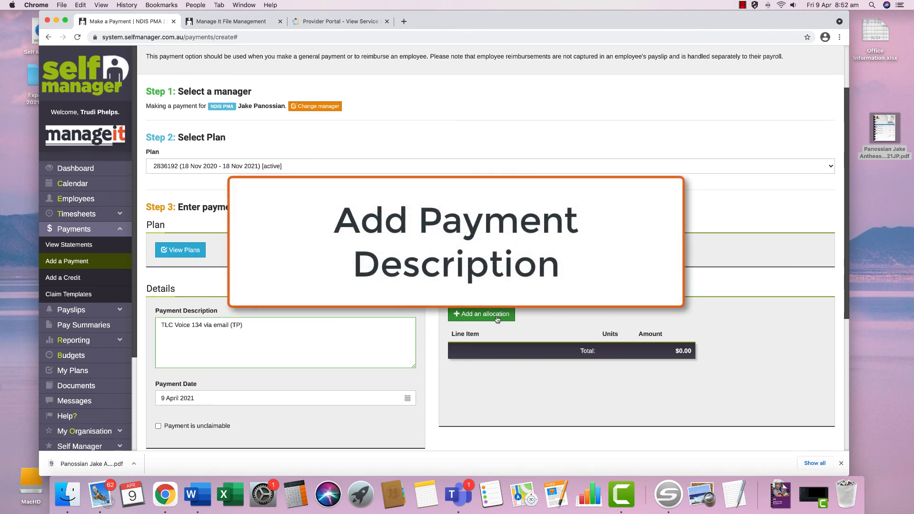
- Add a $140 allocation to the CB Daily Activity line item
click(484, 314)
click(481, 354)
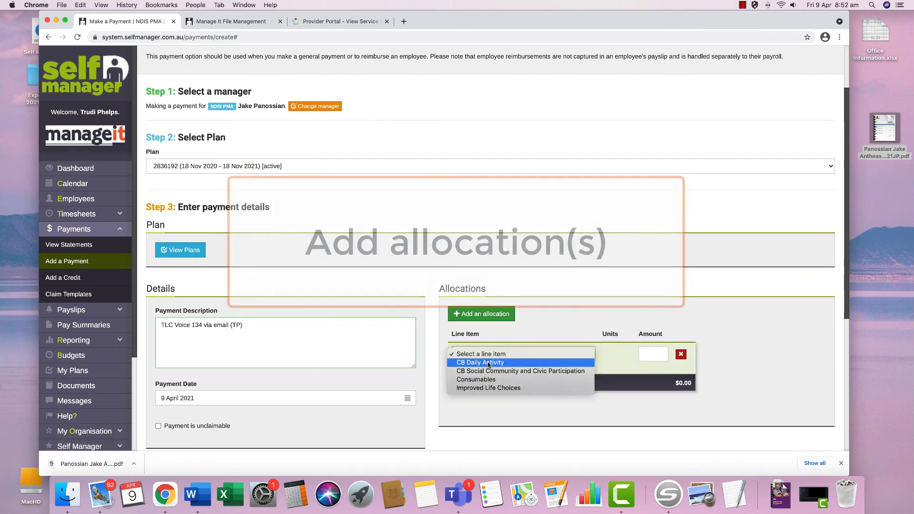
click(489, 363)
click(648, 355)
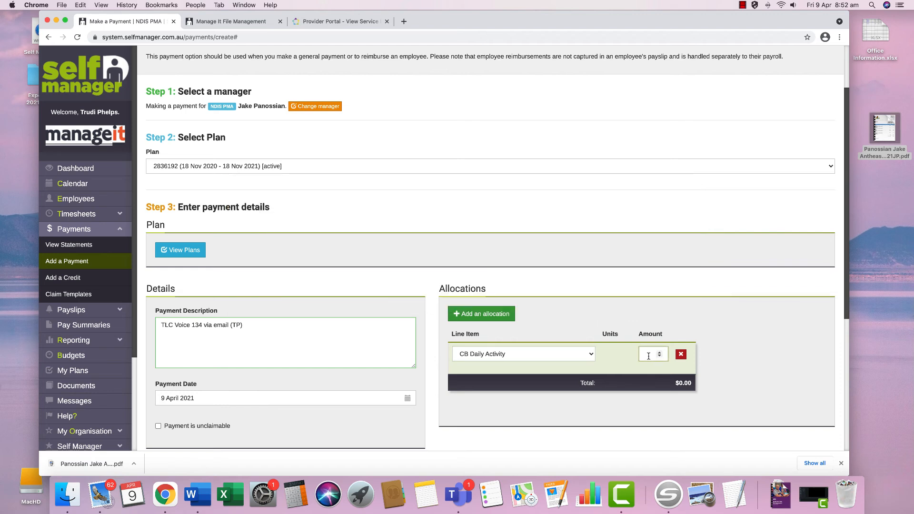
text(140)
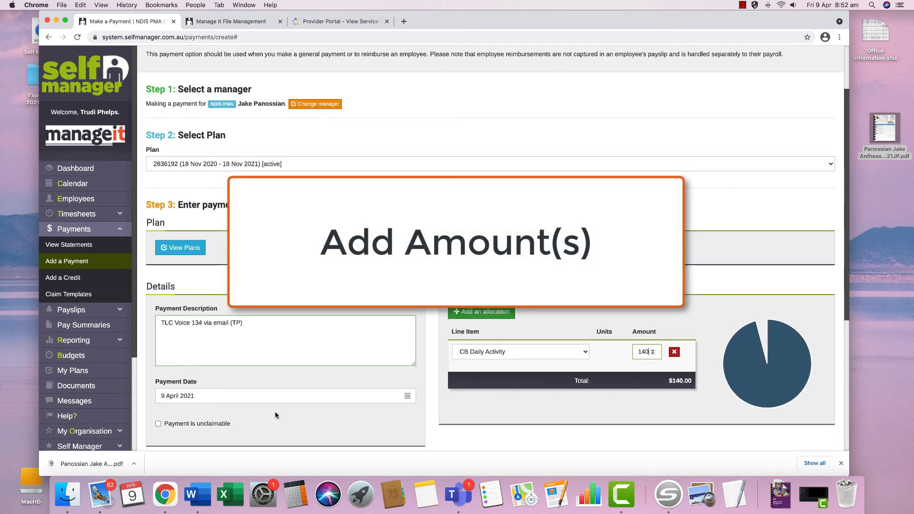
- Date the payment 1 April 2021 and set TLC Voice as the supplier
scroll(276, 415, down, 1)
click(259, 381)
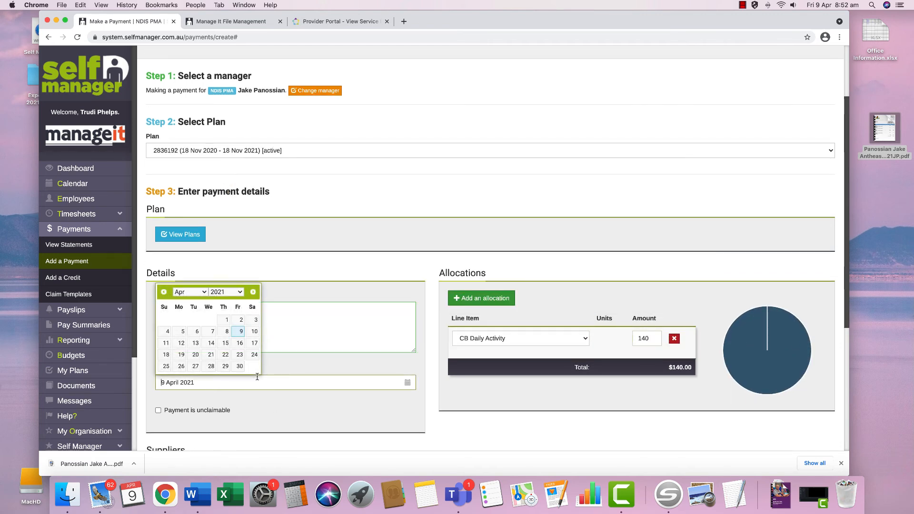
click(222, 319)
scroll(225, 319, down, 3)
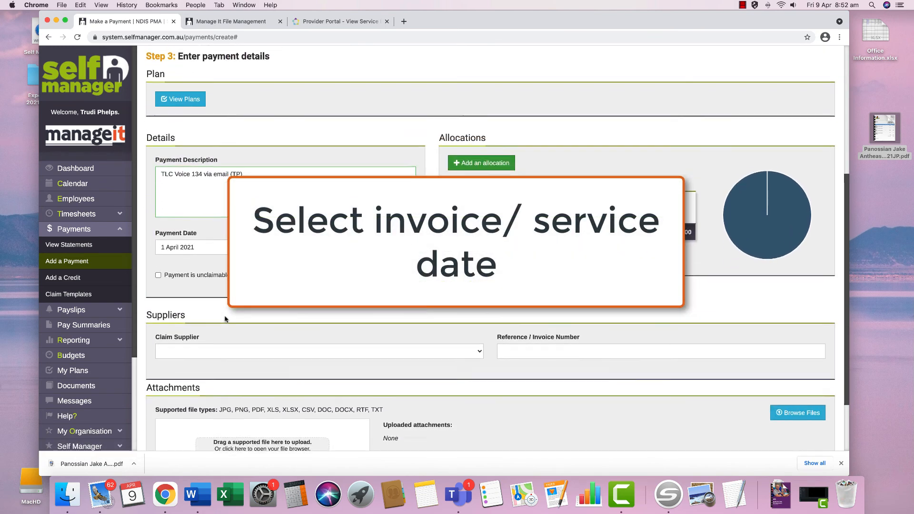
click(236, 349)
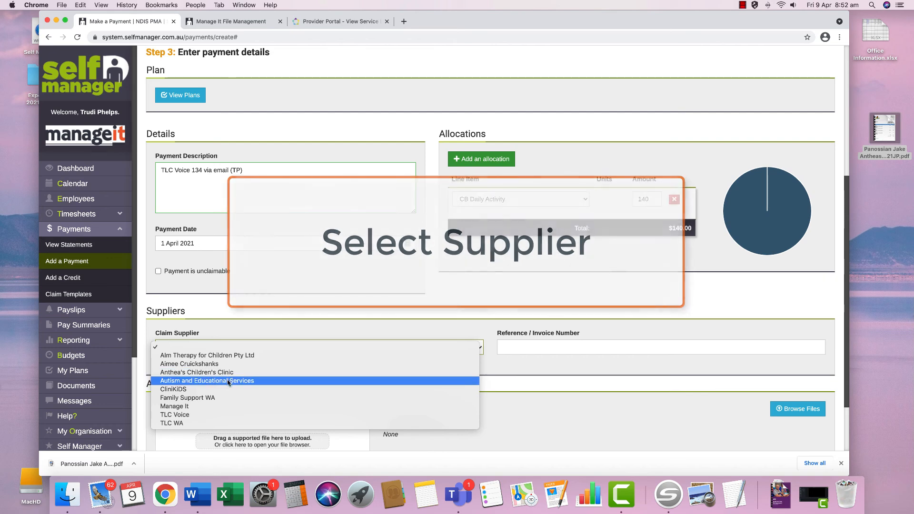
click(209, 416)
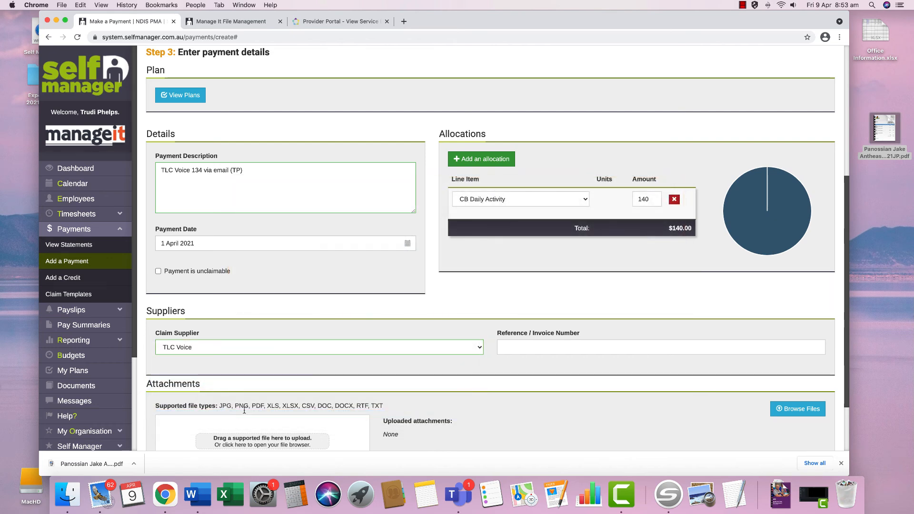
- Copy invoice number #000134 into the payment's Reference / Invoice Number field
click(247, 23)
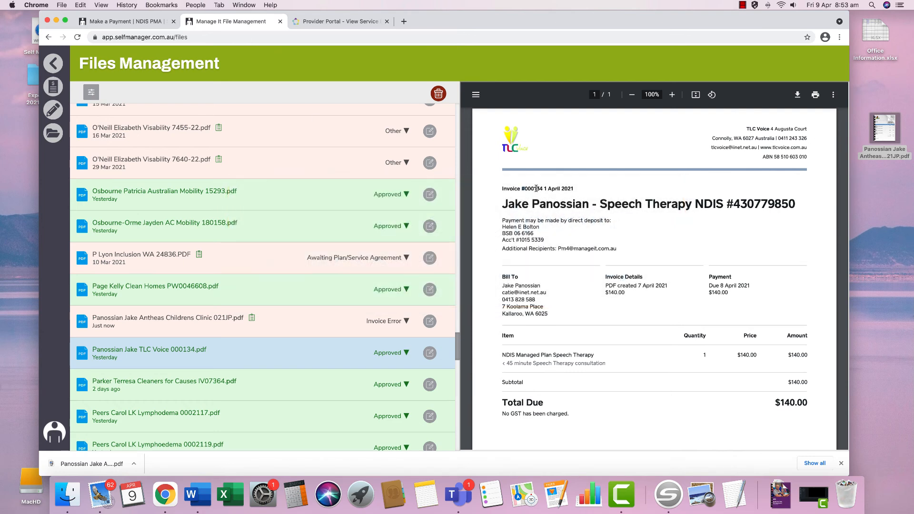
double_click(536, 189)
right_click(535, 189)
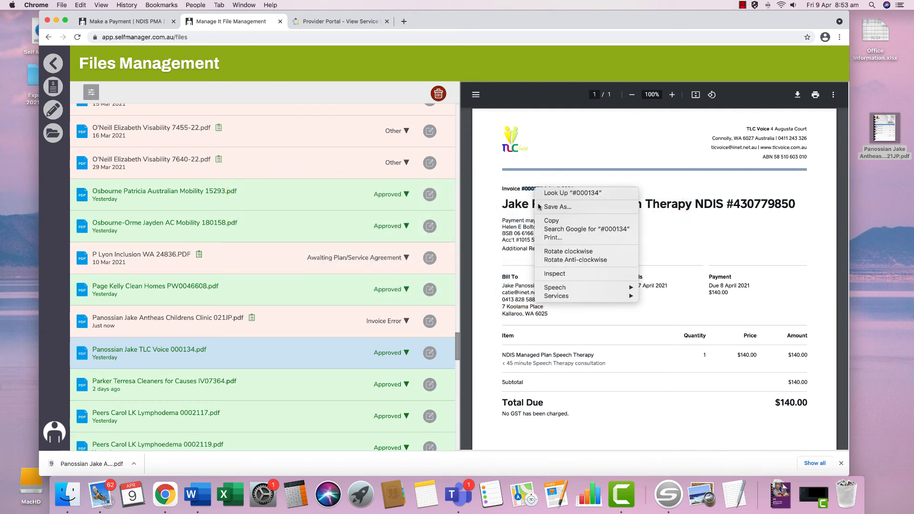
click(547, 215)
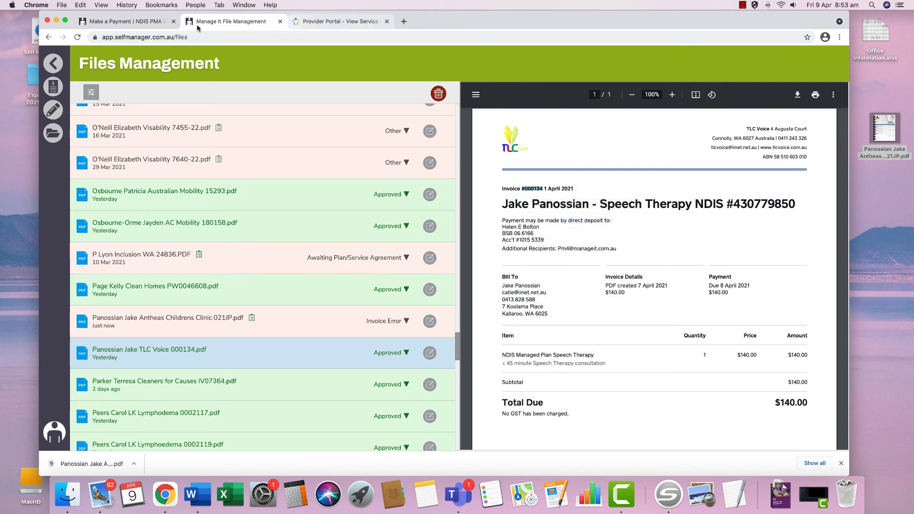
click(126, 21)
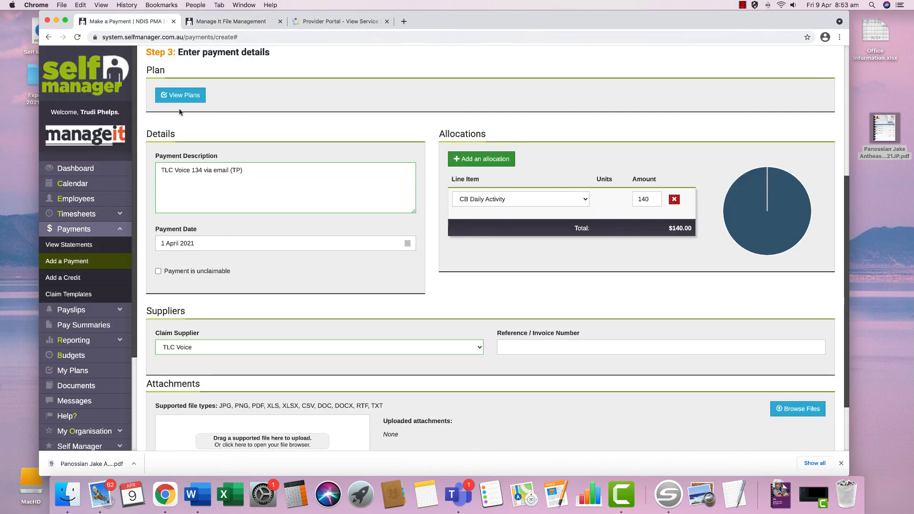
click(506, 347)
right_click(506, 345)
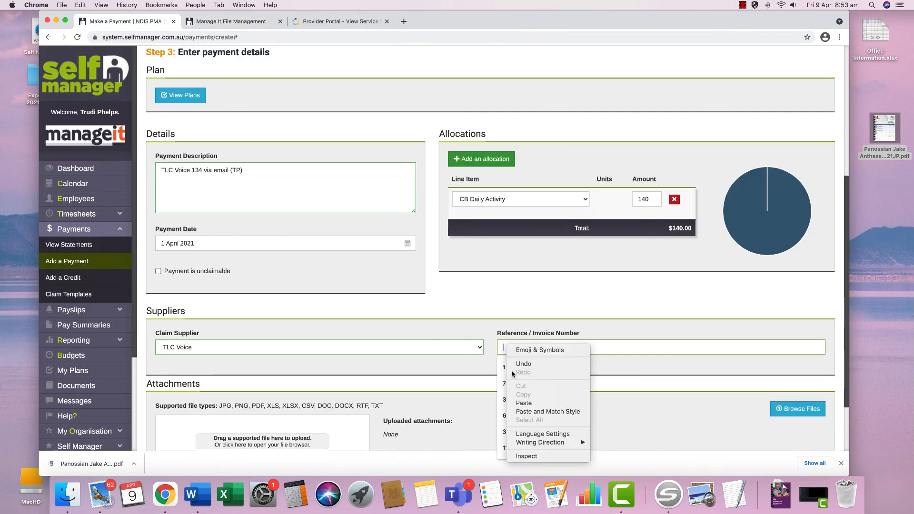
click(520, 402)
- Attach the TLC Voice 000134 invoice file and submit with Make & Claim payment
scroll(519, 401, down, 3)
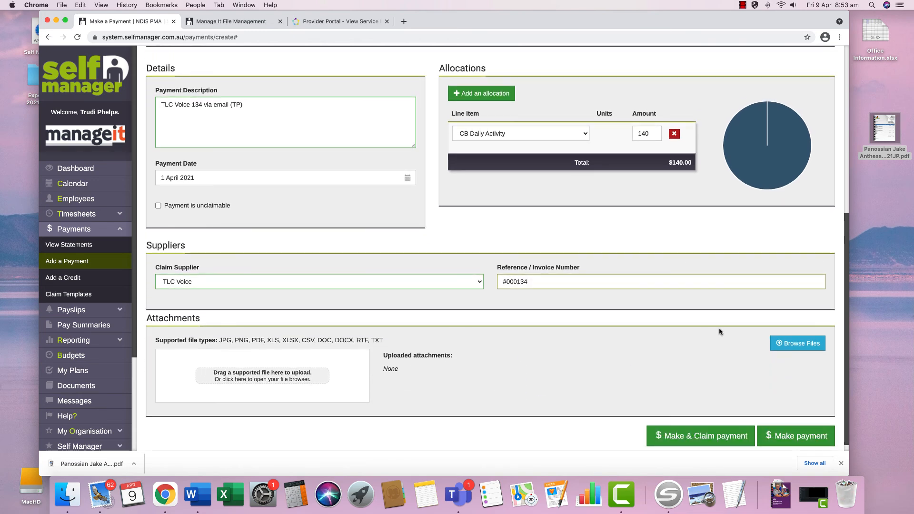
click(798, 343)
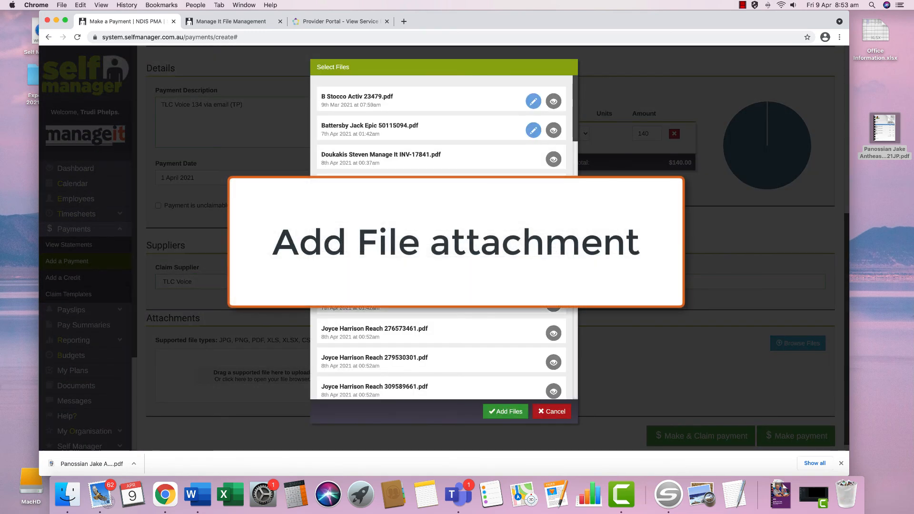
scroll(442, 238, down, 15)
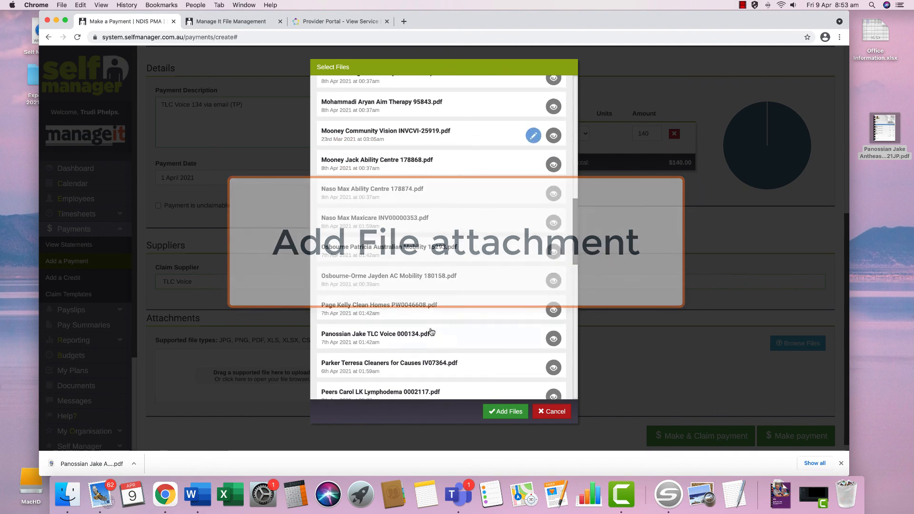
click(445, 339)
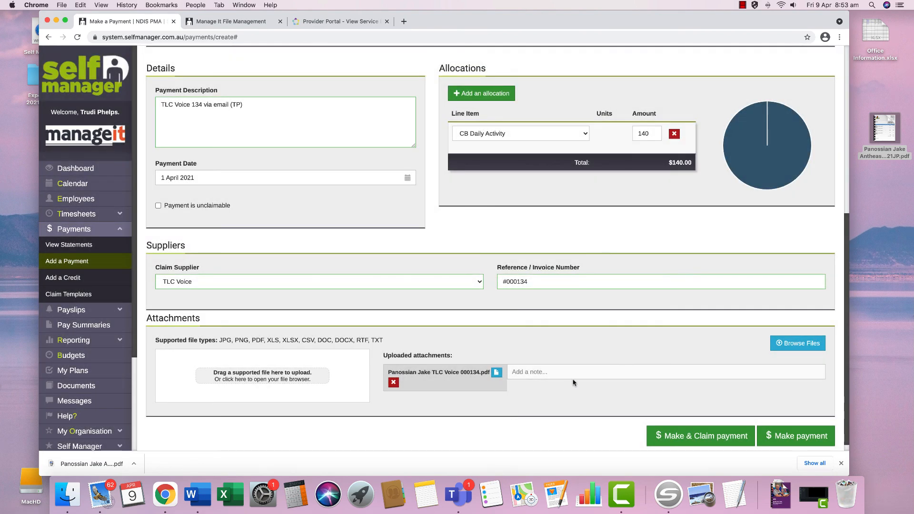
scroll(573, 381, down, 1)
click(703, 427)
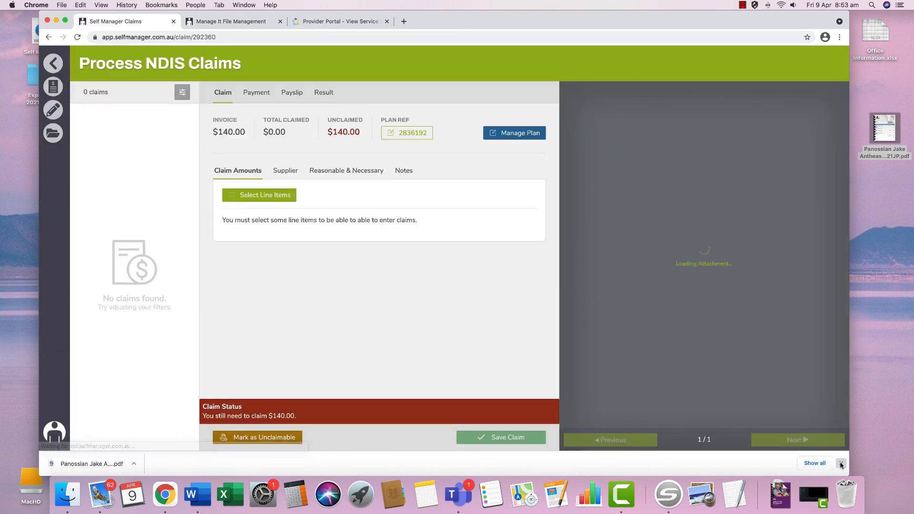
- Add the Other Therapy assessment item from Improved Daily Living Skills to the TLC Voice claim
click(840, 464)
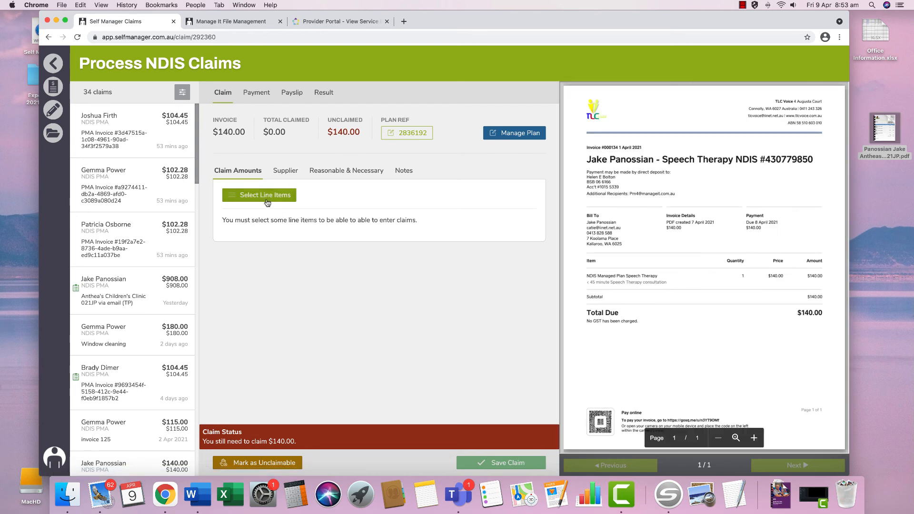
click(267, 196)
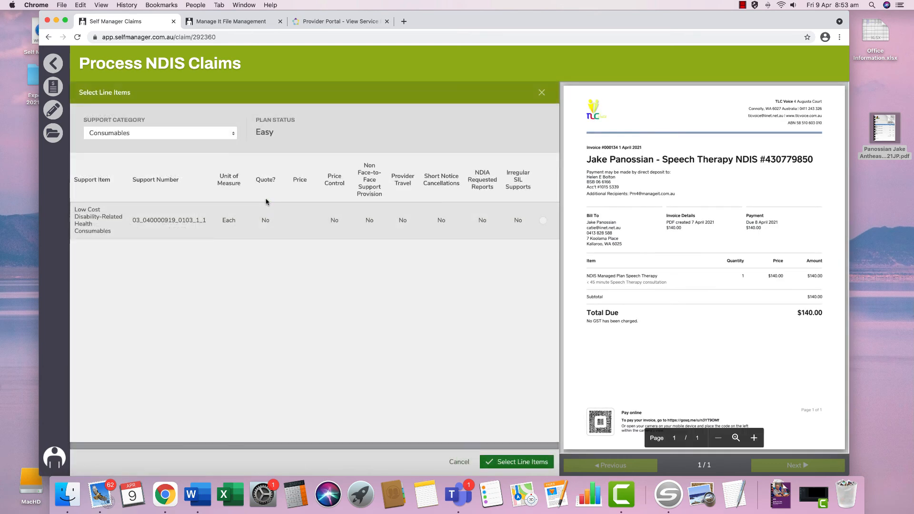
click(120, 134)
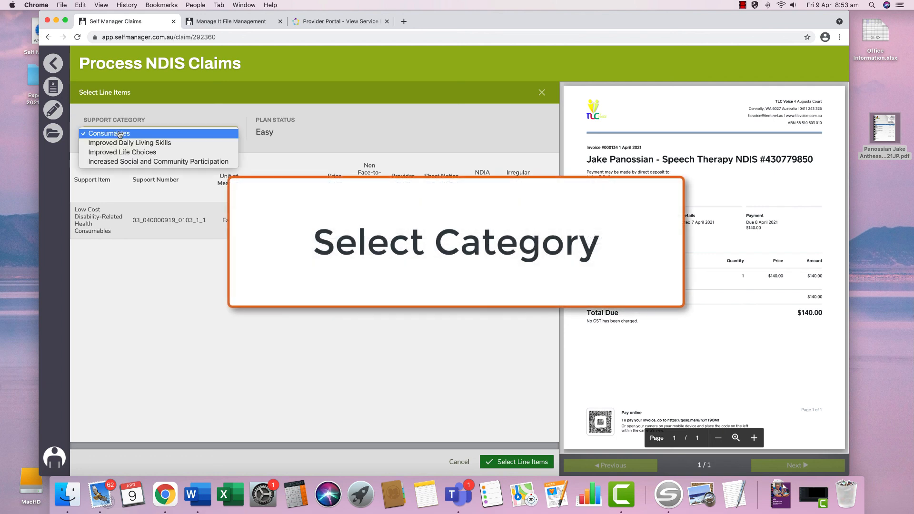
click(120, 144)
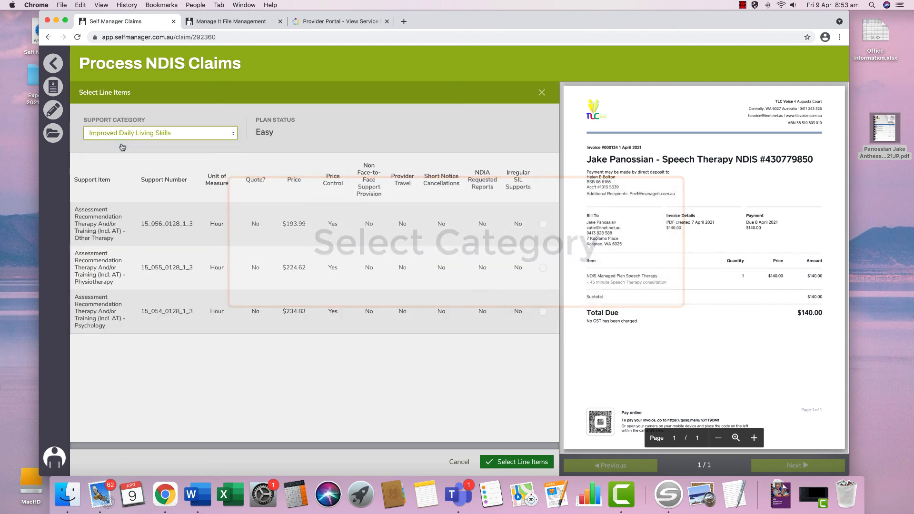
click(122, 220)
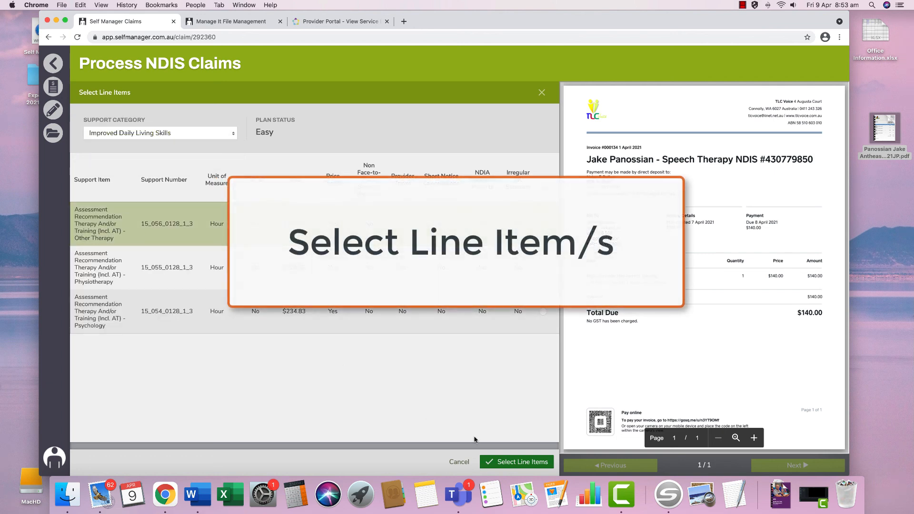
click(508, 460)
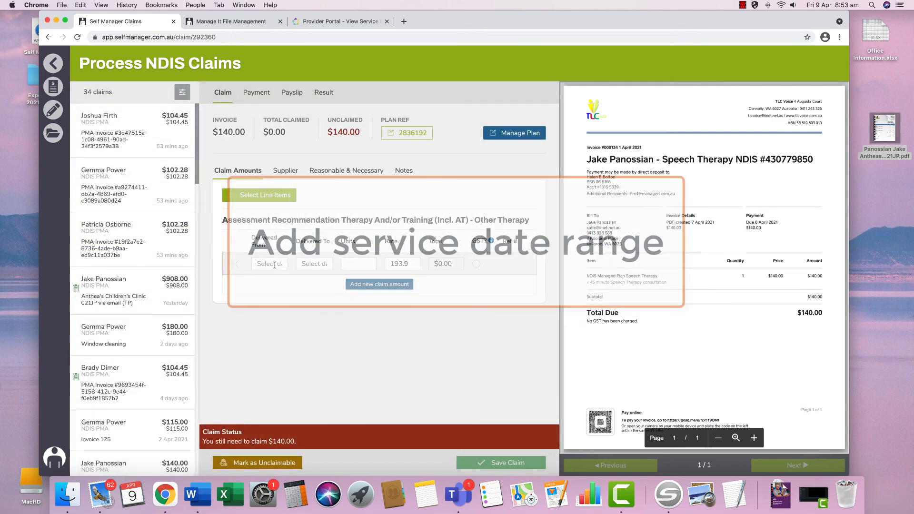
- Set both the delivered-from and delivered-to dates to 1 April 2021
click(257, 285)
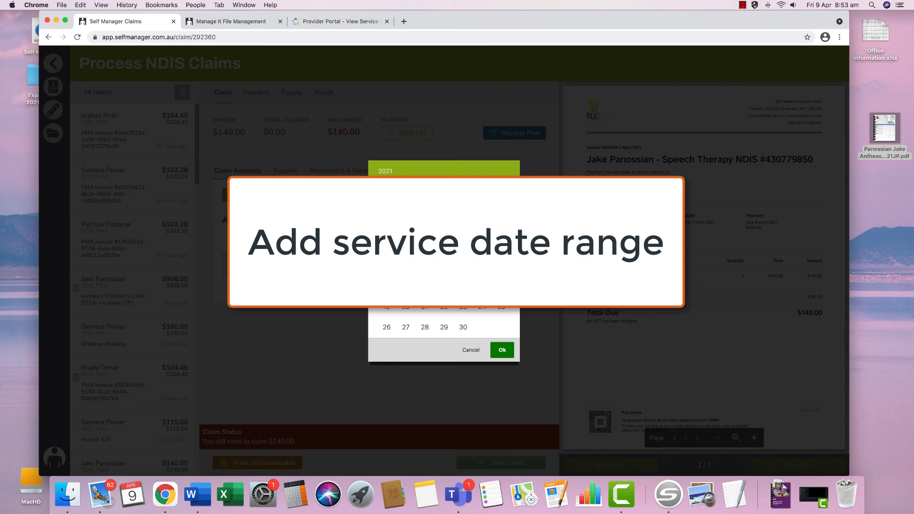
click(444, 245)
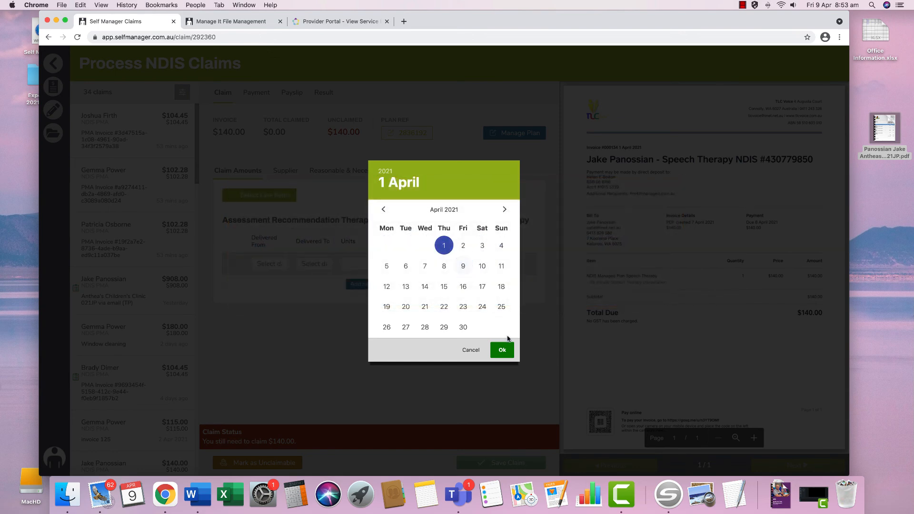
click(502, 350)
click(326, 264)
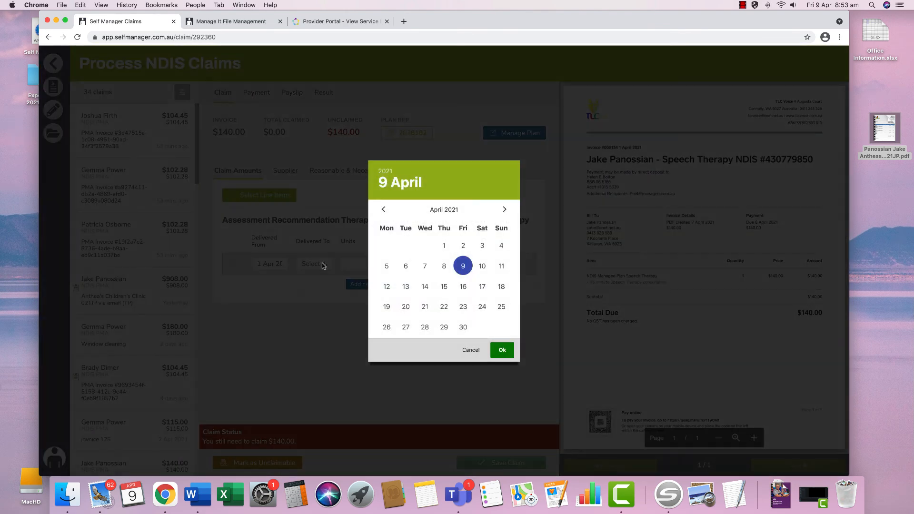
click(444, 245)
click(495, 346)
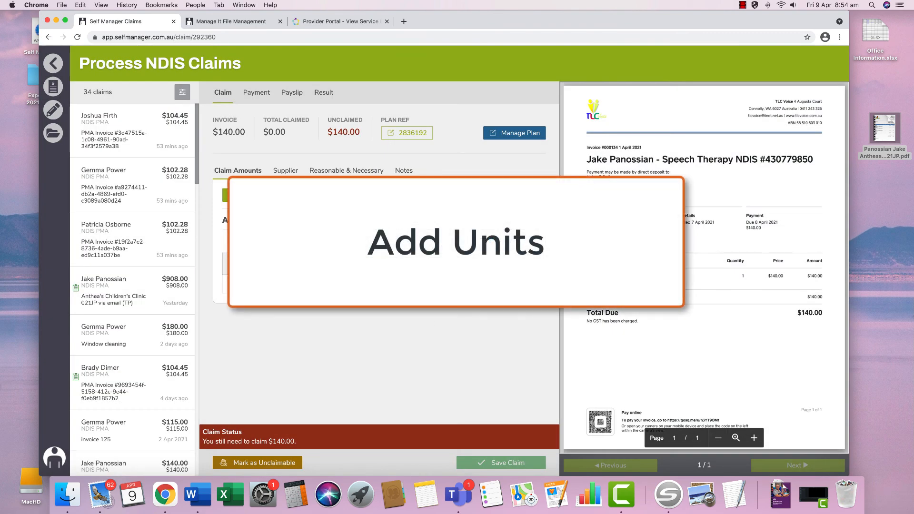
- Enter 0.75 units at rate 186.67 so the claim totals $140.00
click(351, 264)
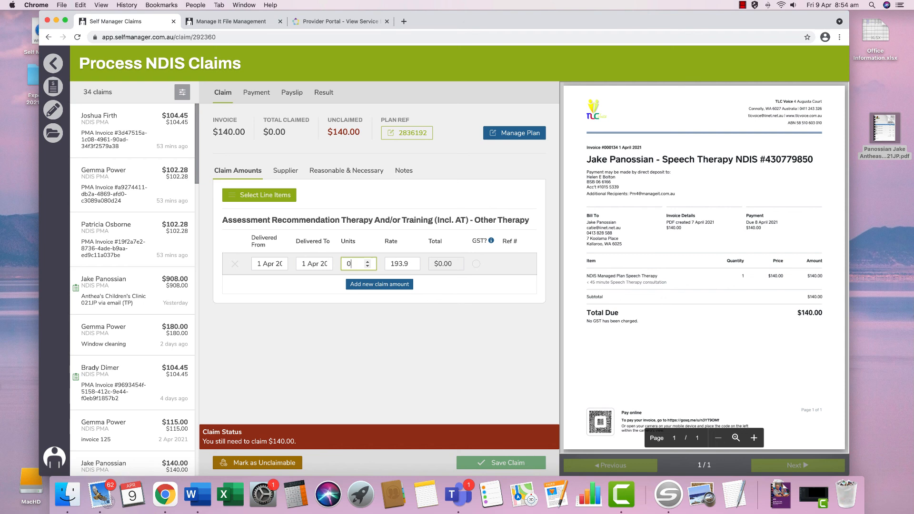
text(0.75)
key(Tab)
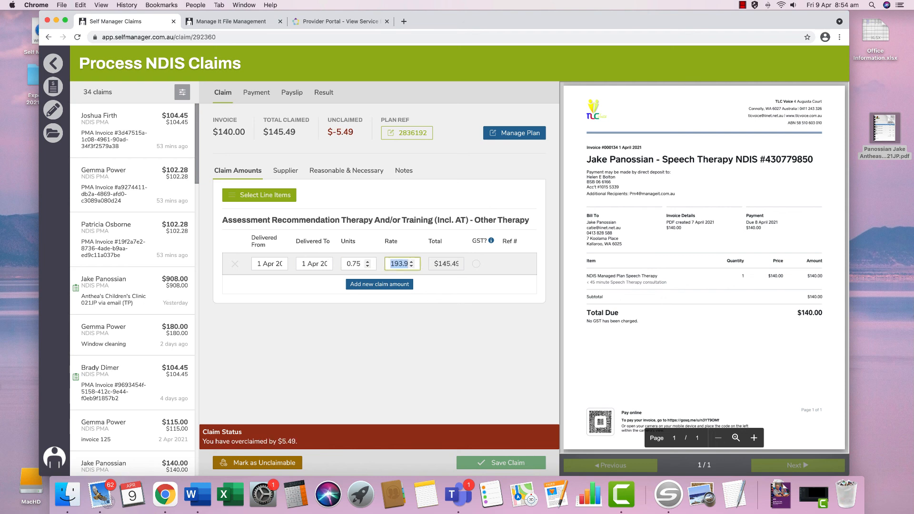
text(186.)
text(67)
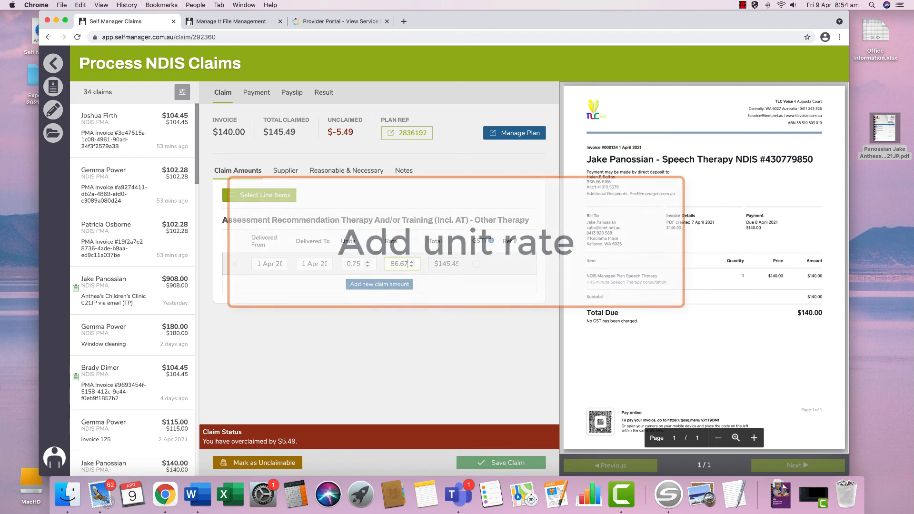
key(Tab)
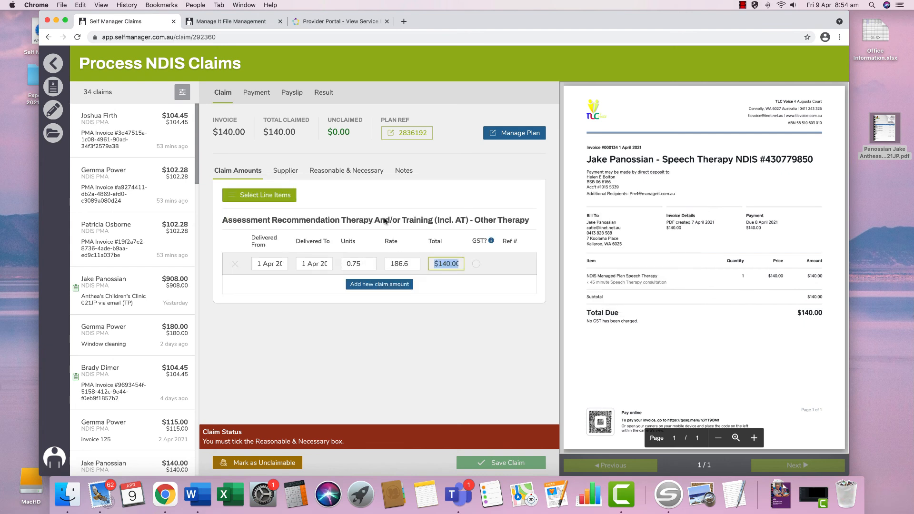
- Check the supplier details and tick Reasonable & Necessary Considered
click(288, 174)
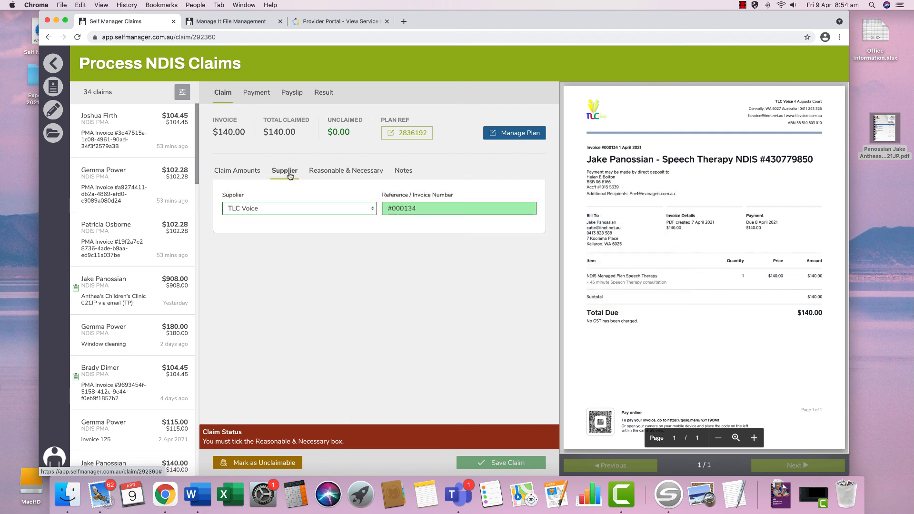
click(344, 174)
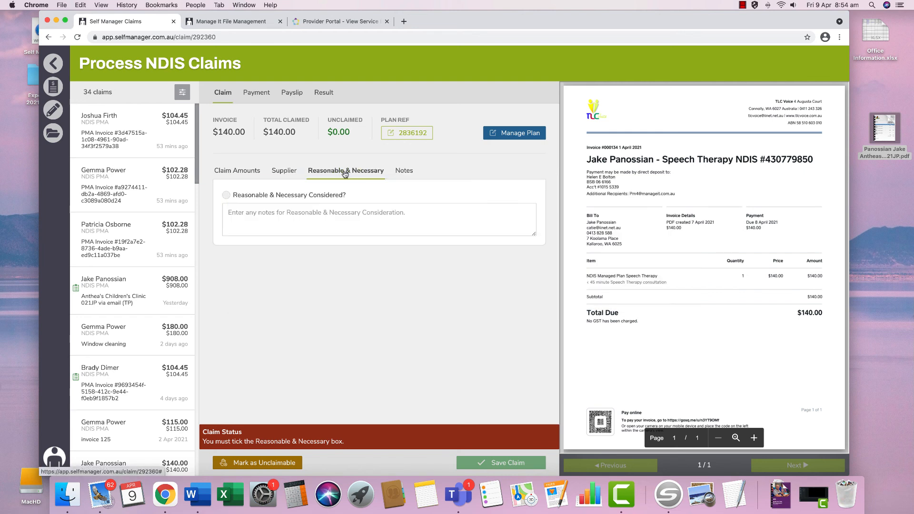
click(341, 195)
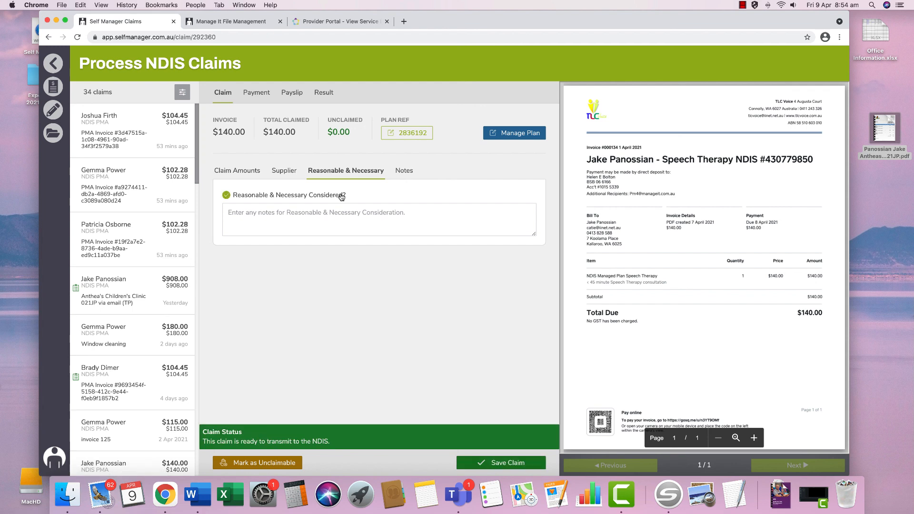